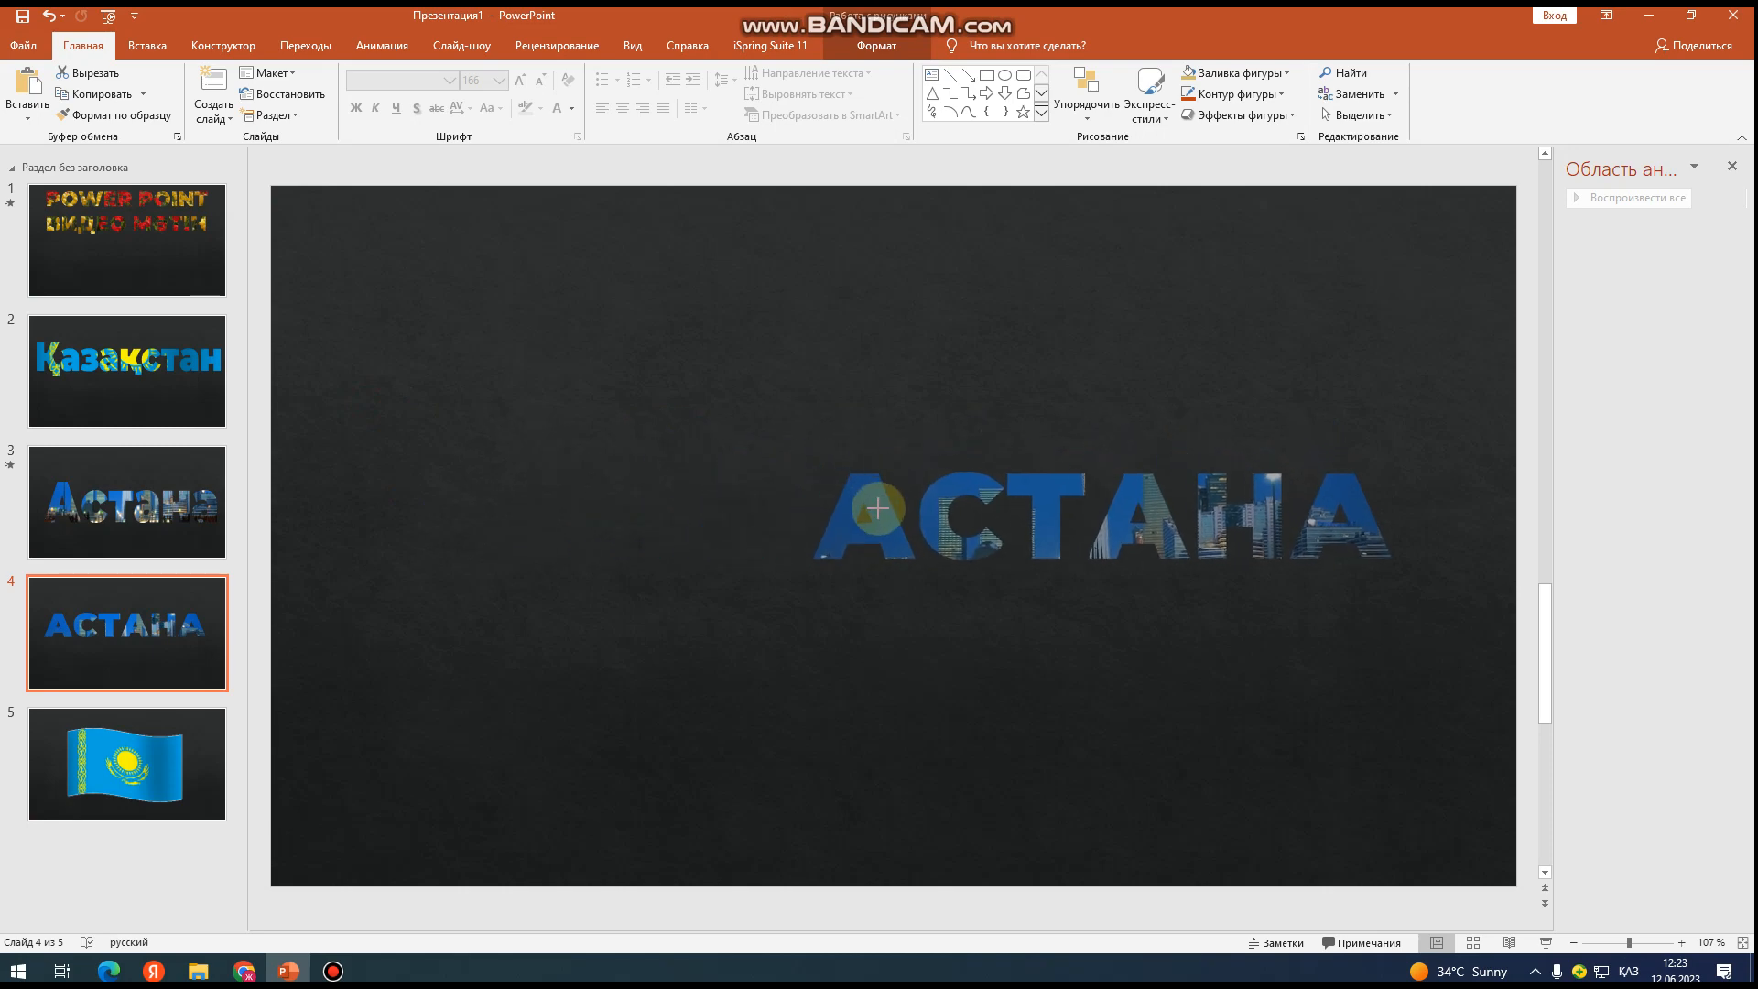
# - Move the АСТАНА picture lettering to the upper middle of slide 4 and enlarge it slightly
pyautogui.moveTo(975, 520); pyautogui.dragTo(728, 393)
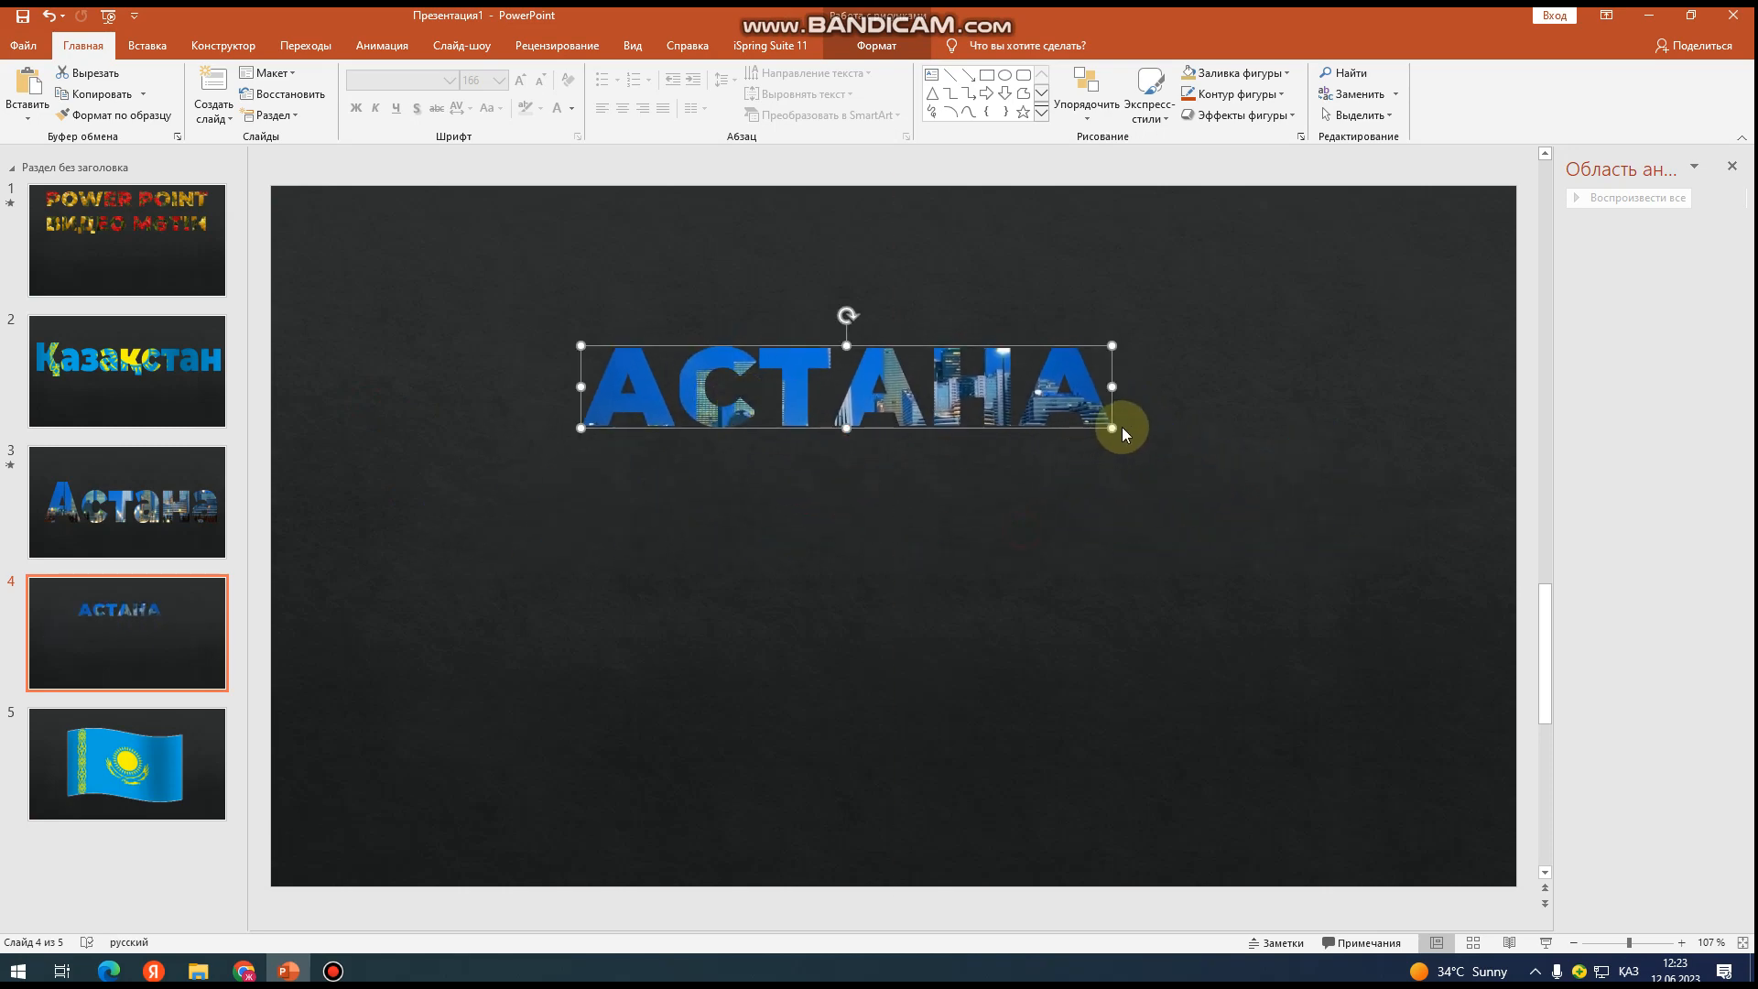
pyautogui.moveTo(1112, 427); pyautogui.dragTo(1064, 434)
pyautogui.moveTo(1227, 465); pyautogui.dragTo(1099, 434)
# - Apply the emphasis animation effect "Изменение размера" to the АСТАНА lettering and preview it
pyautogui.click(392, 50)
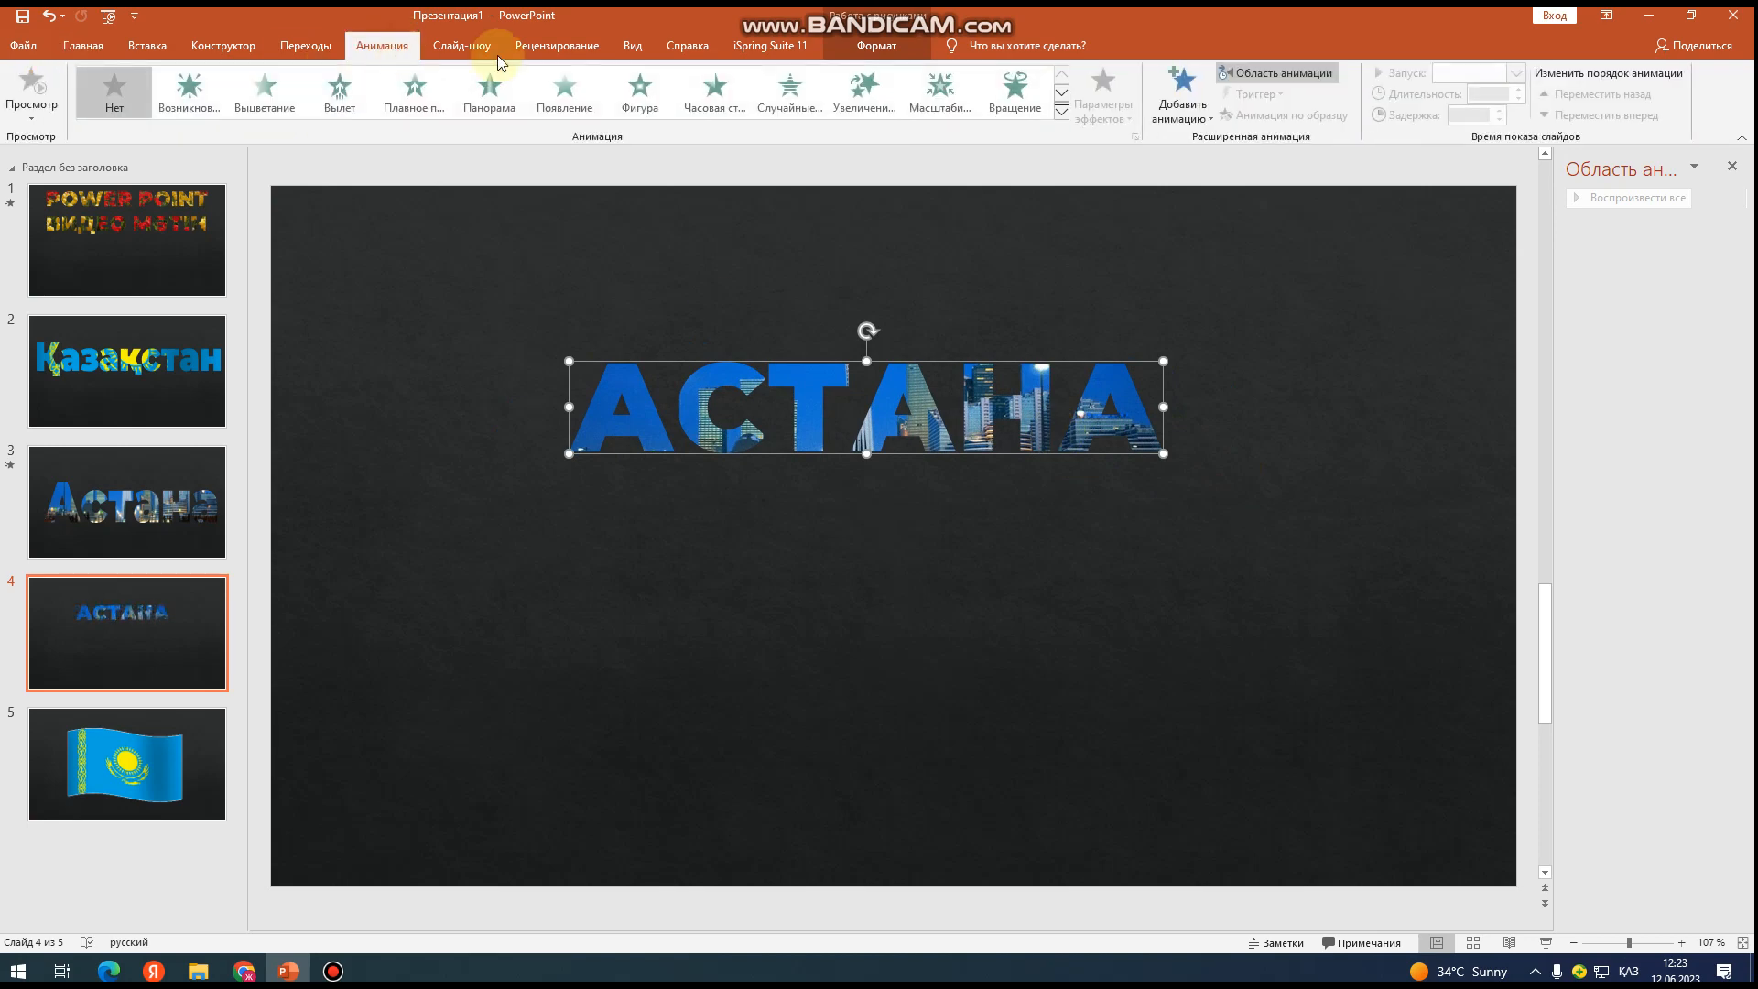
pyautogui.click(1061, 112)
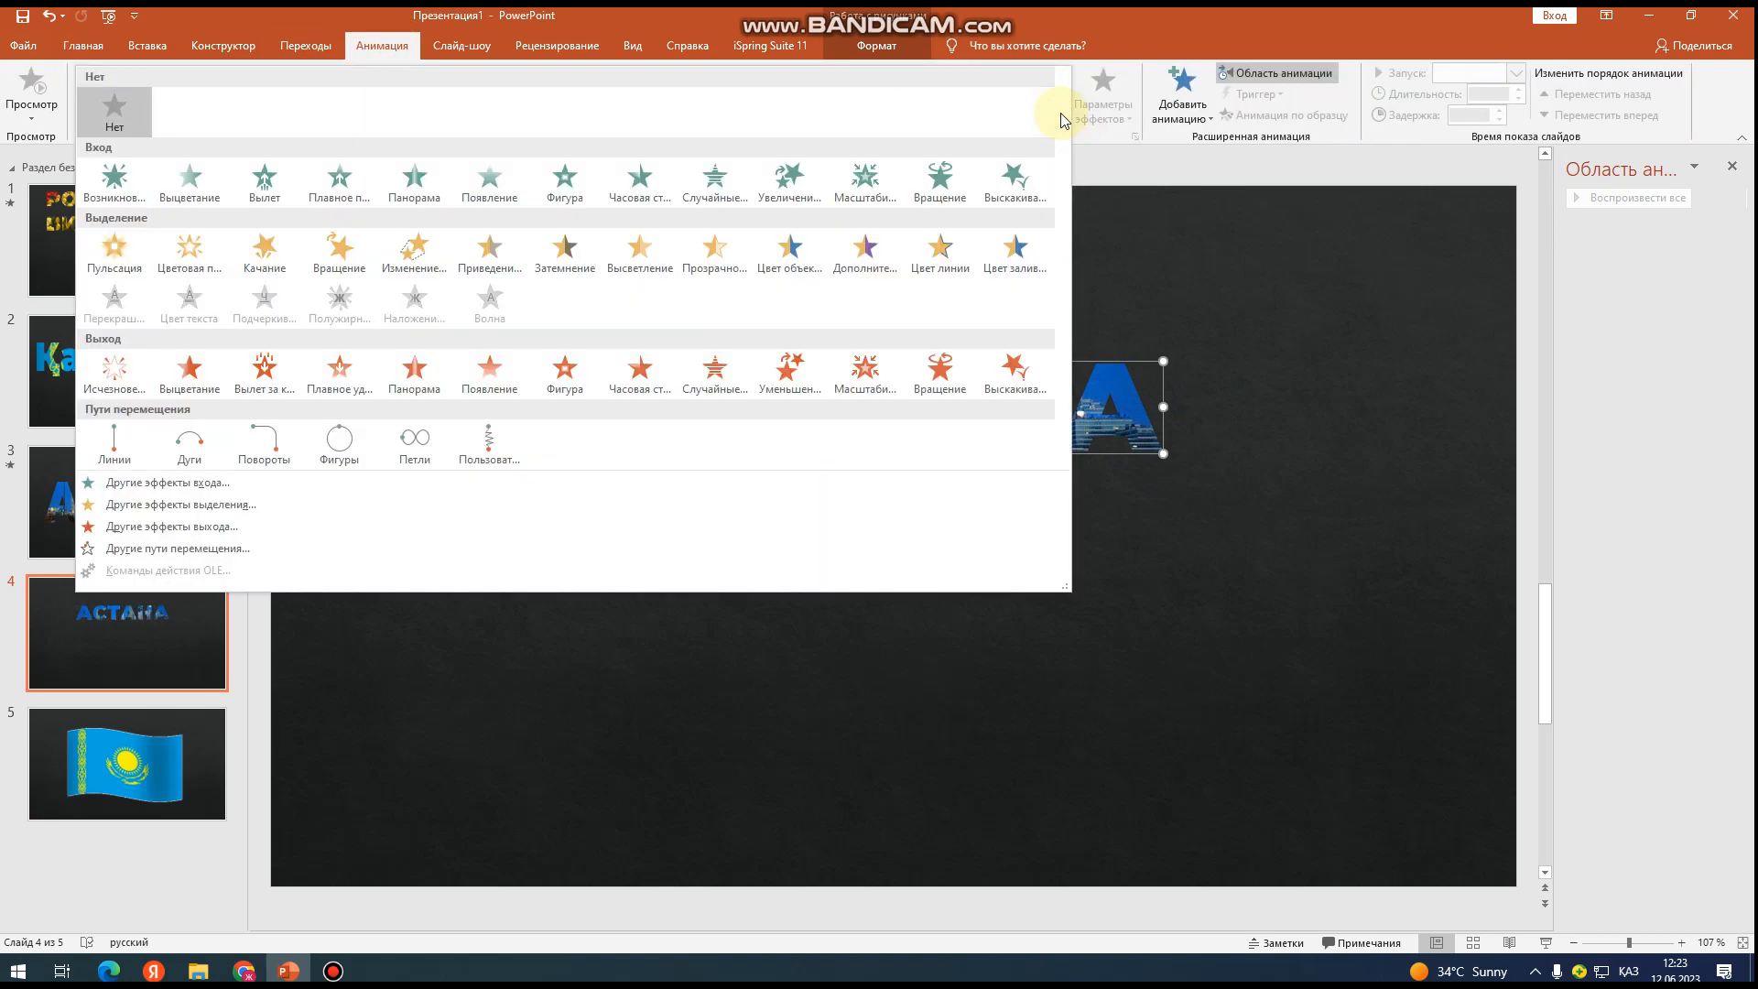
pyautogui.click(192, 509)
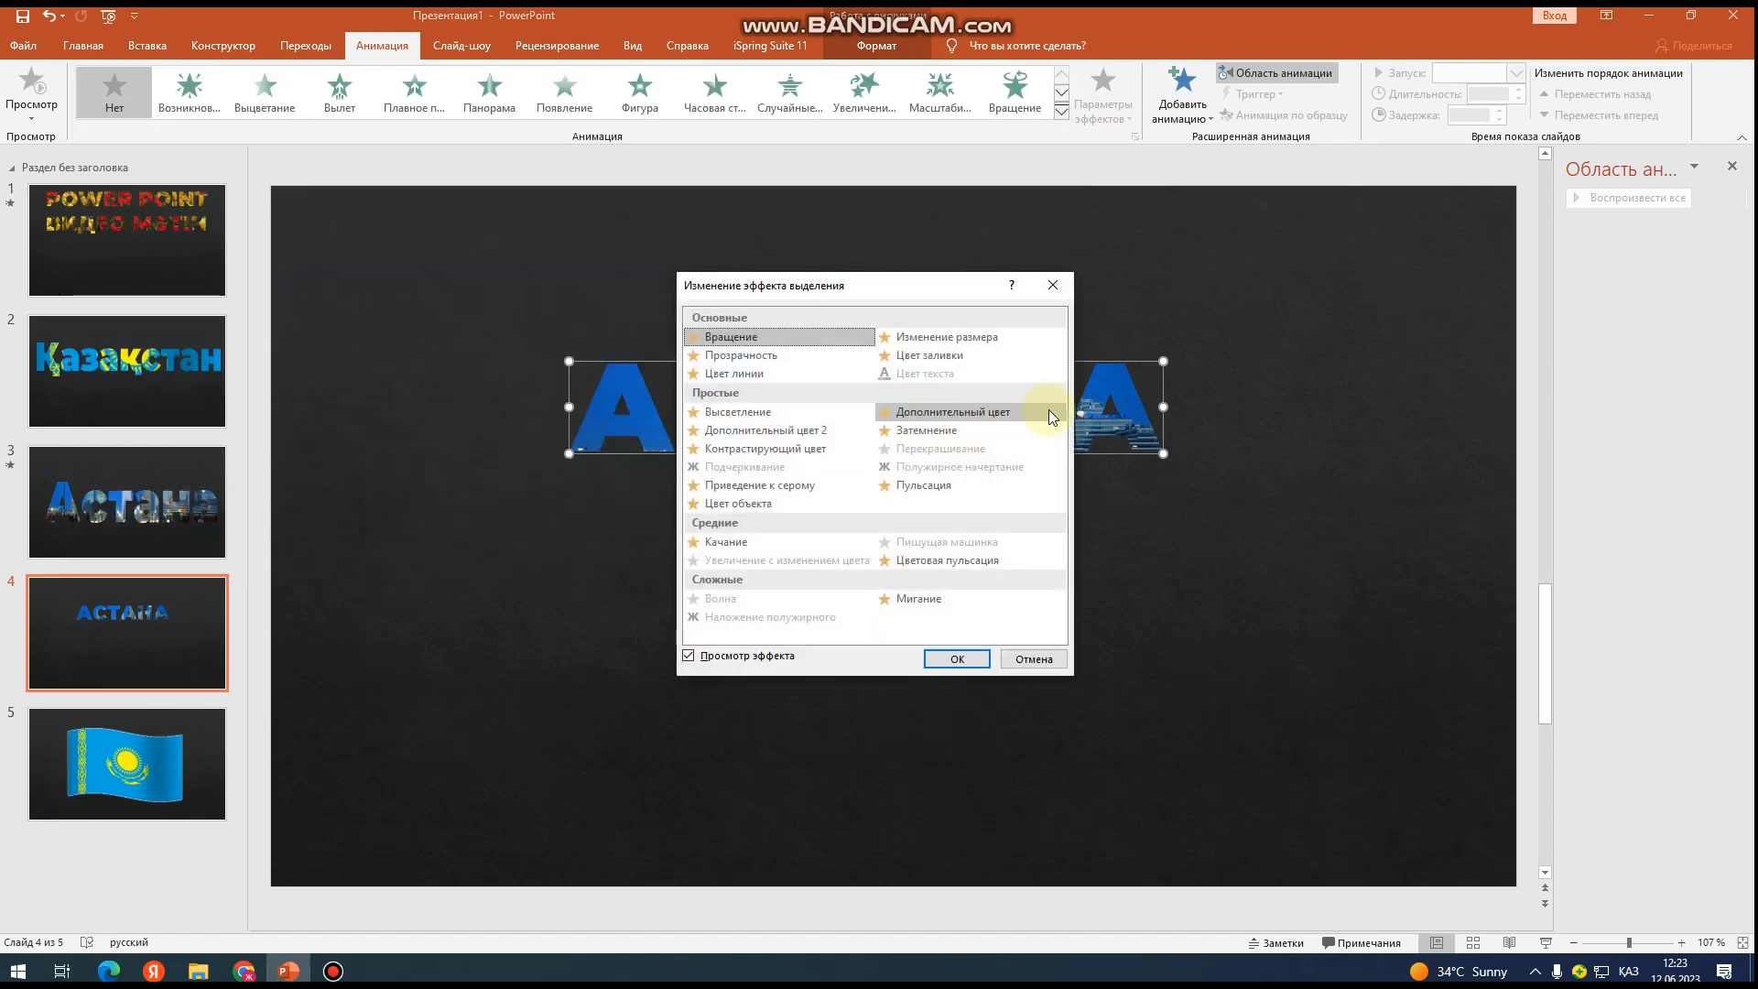
pyautogui.click(923, 338)
pyautogui.click(955, 658)
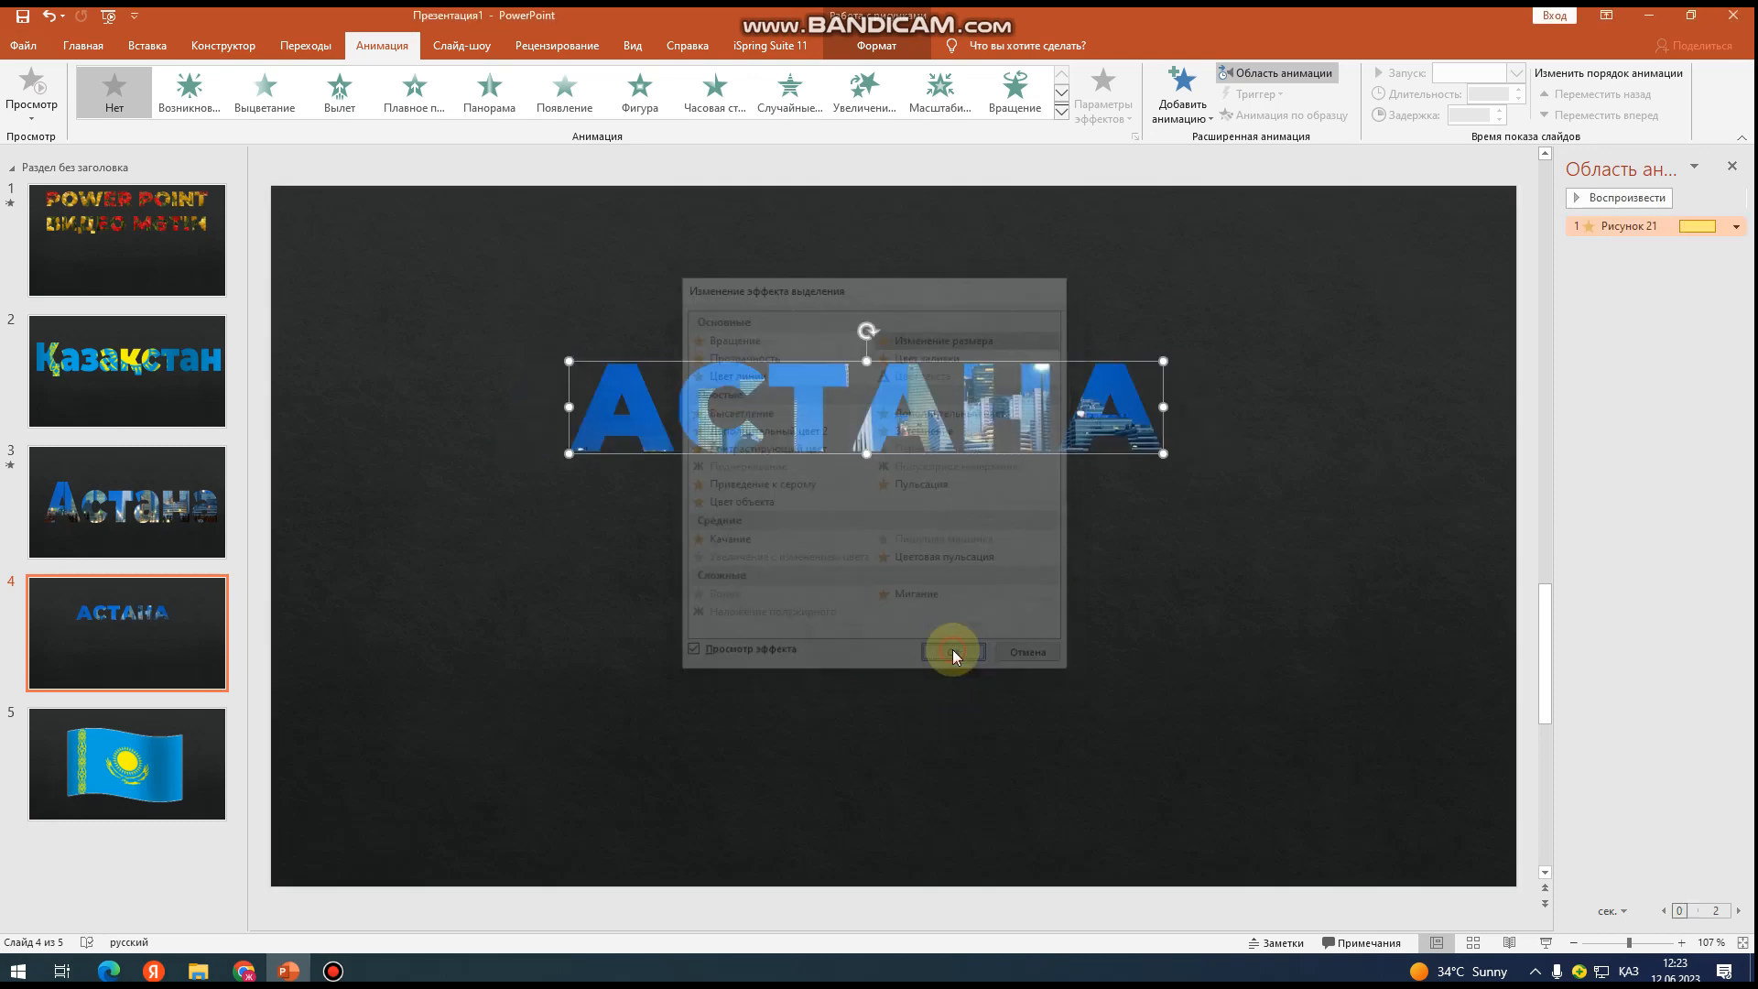
pyautogui.click(1606, 198)
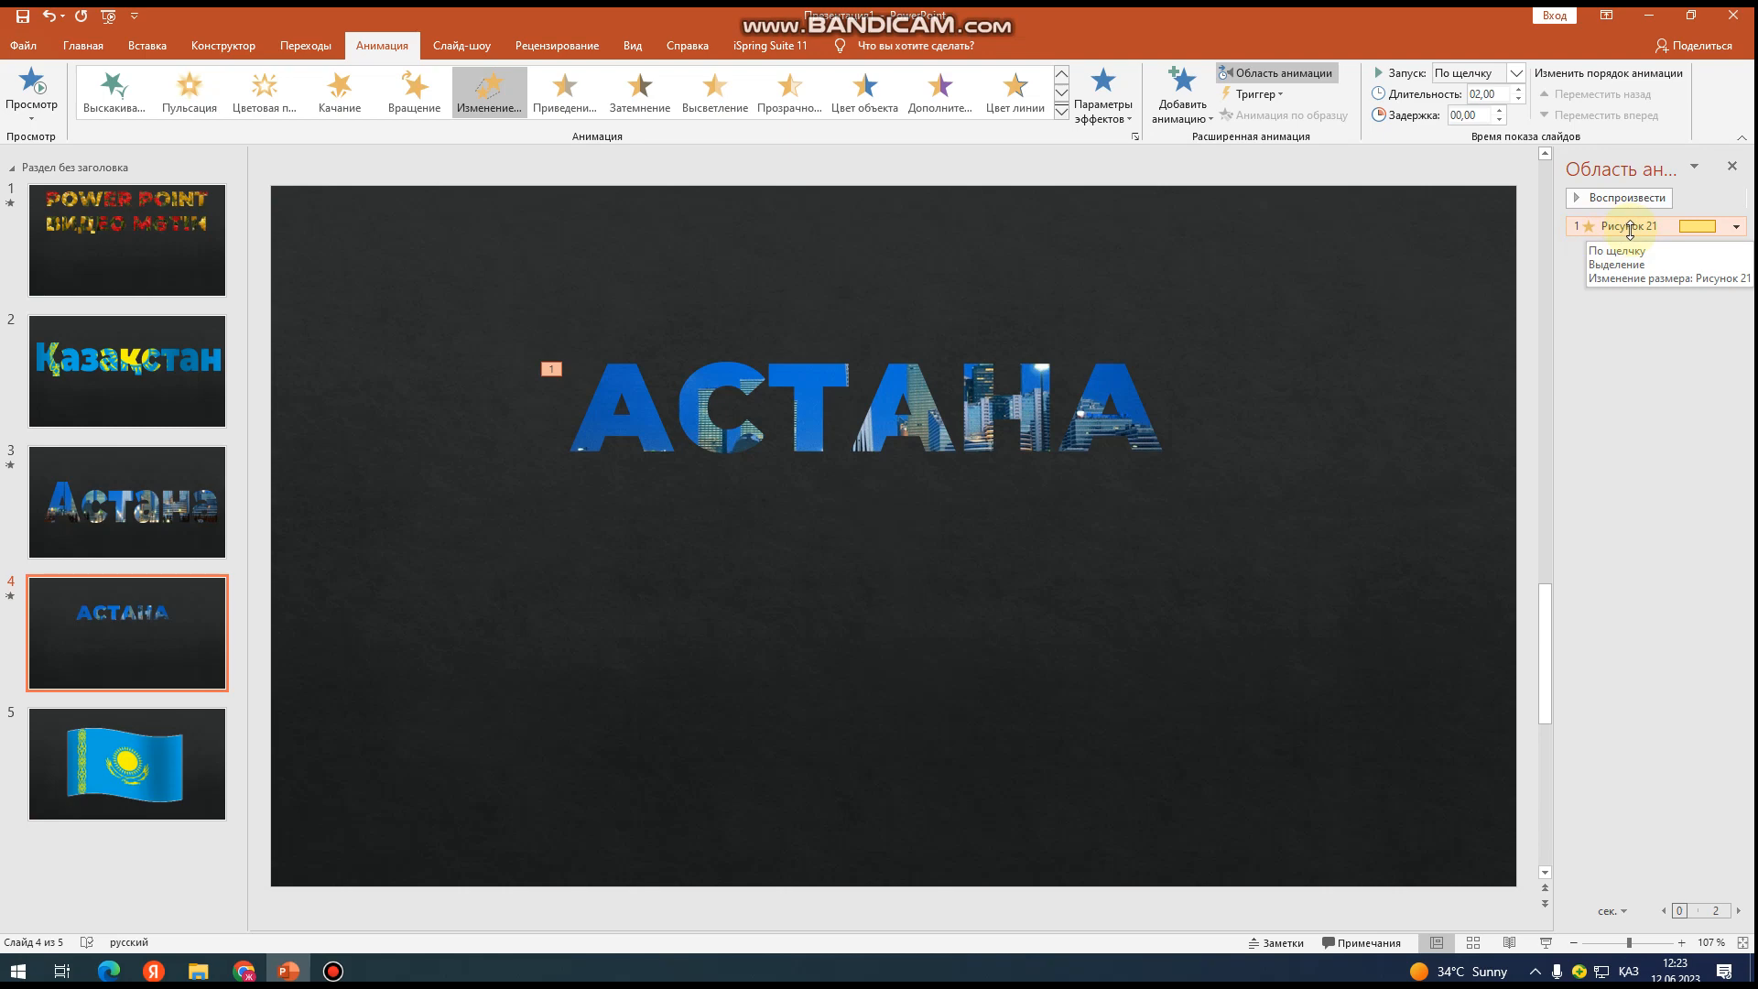
# - In the АСТАНА animation's effect settings, set a custom size of 300%
pyautogui.doubleClick(1631, 231)
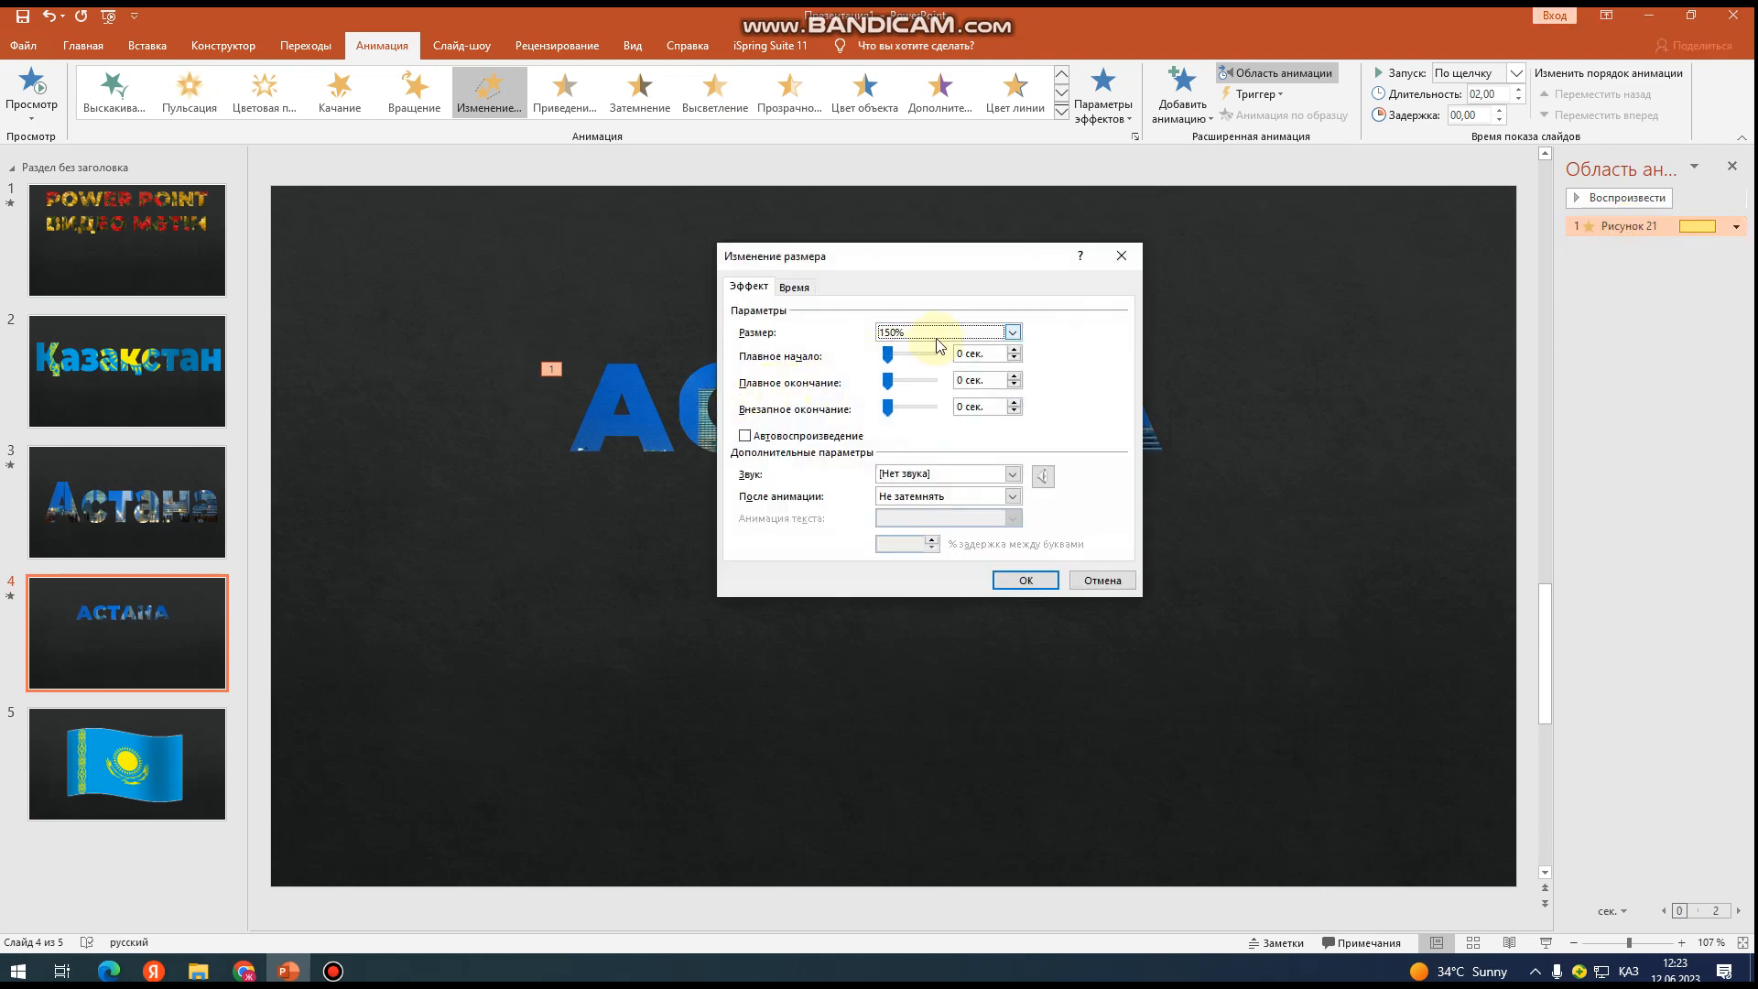
pyautogui.click(1013, 332)
pyautogui.click(976, 434)
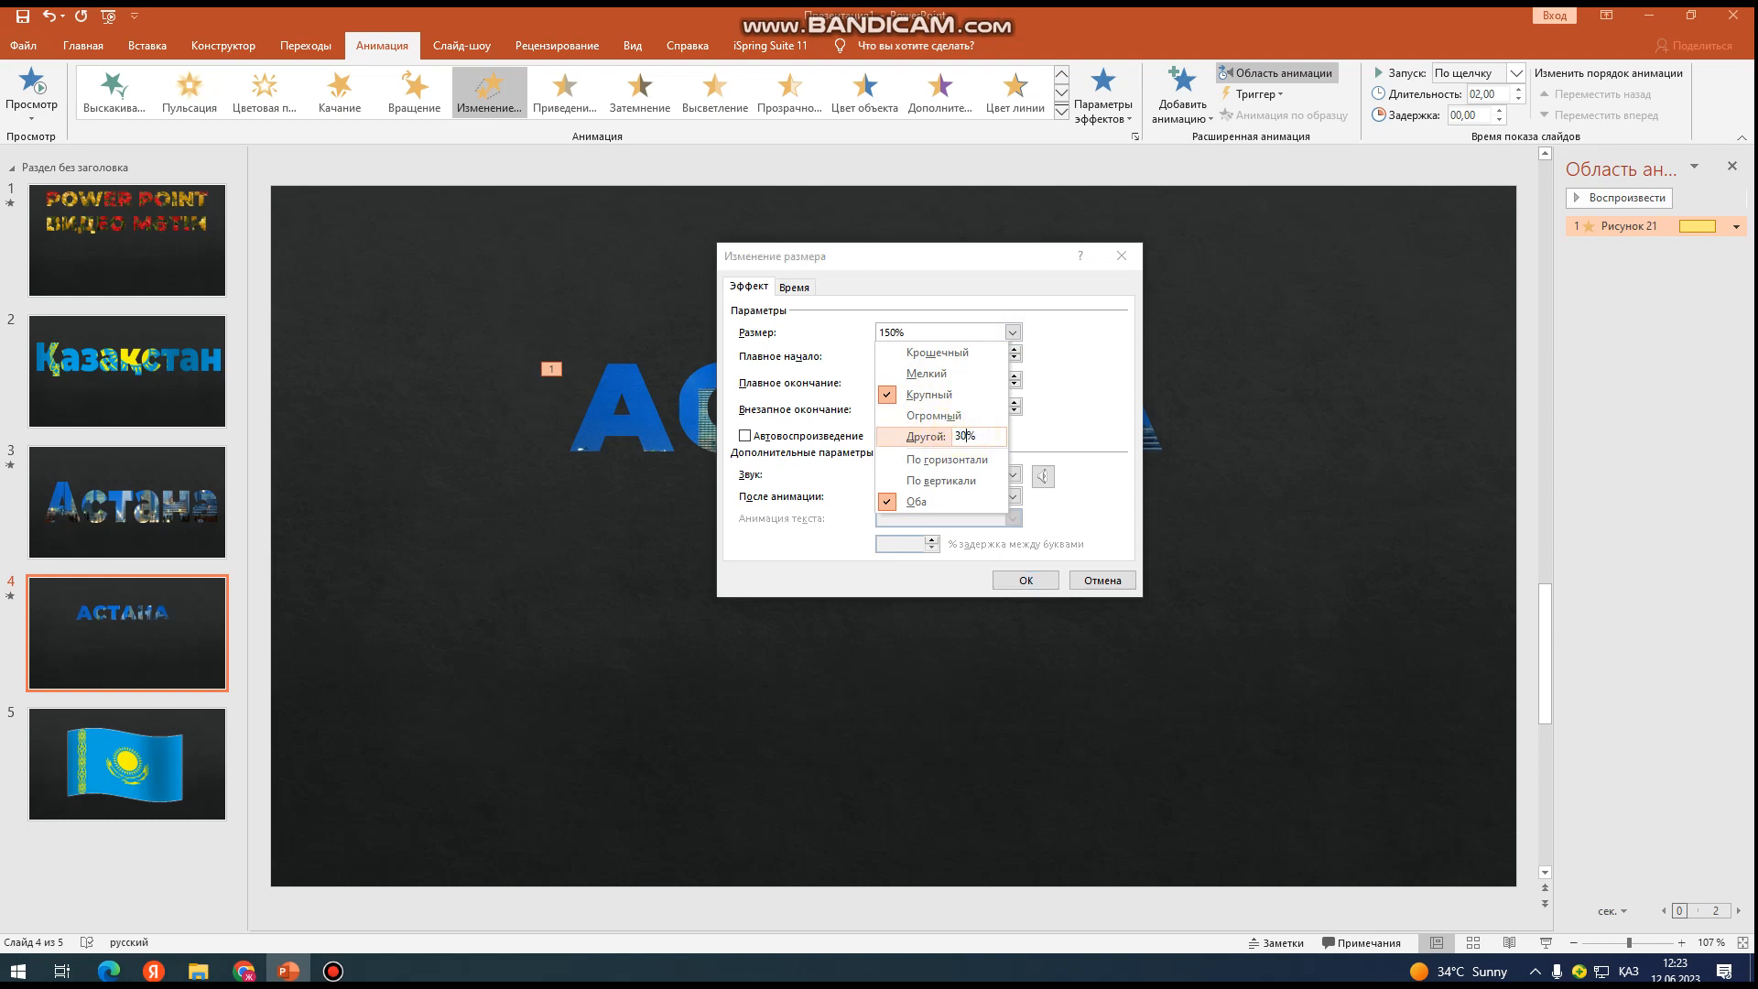
pyautogui.press('Return')
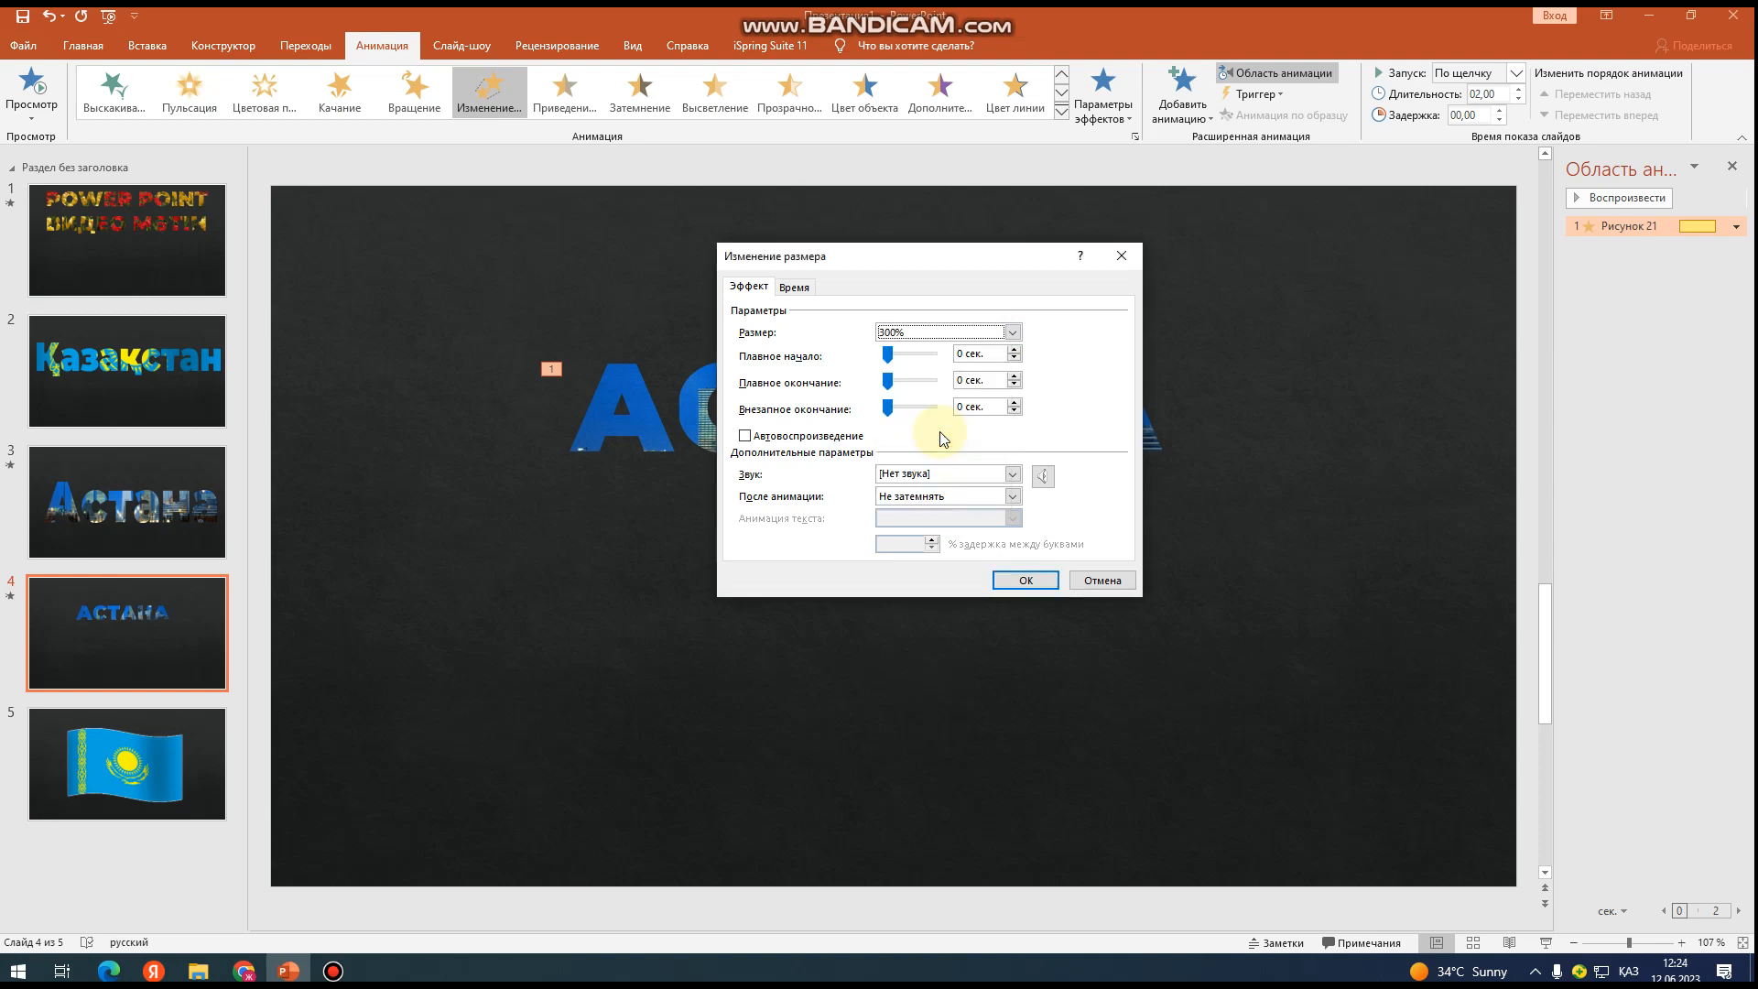
# - Set the animation's duration to 5 seconds (very slow) and apply the effect settings
pyautogui.click(795, 288)
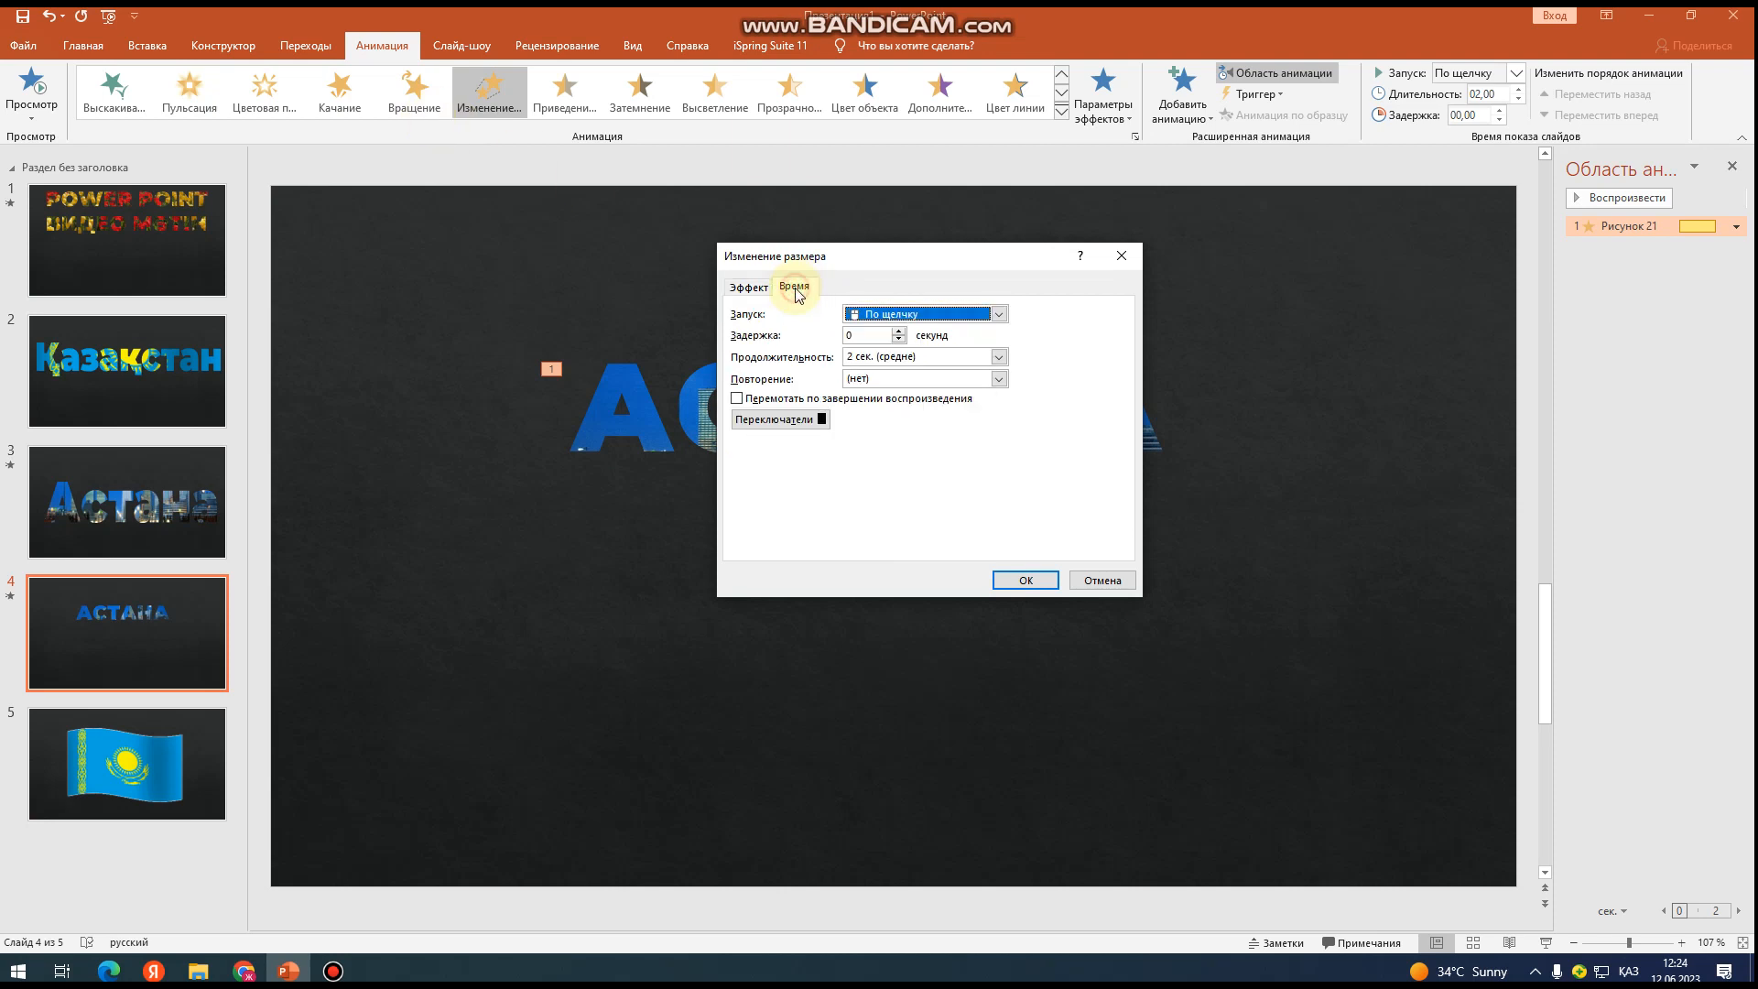
pyautogui.click(1000, 357)
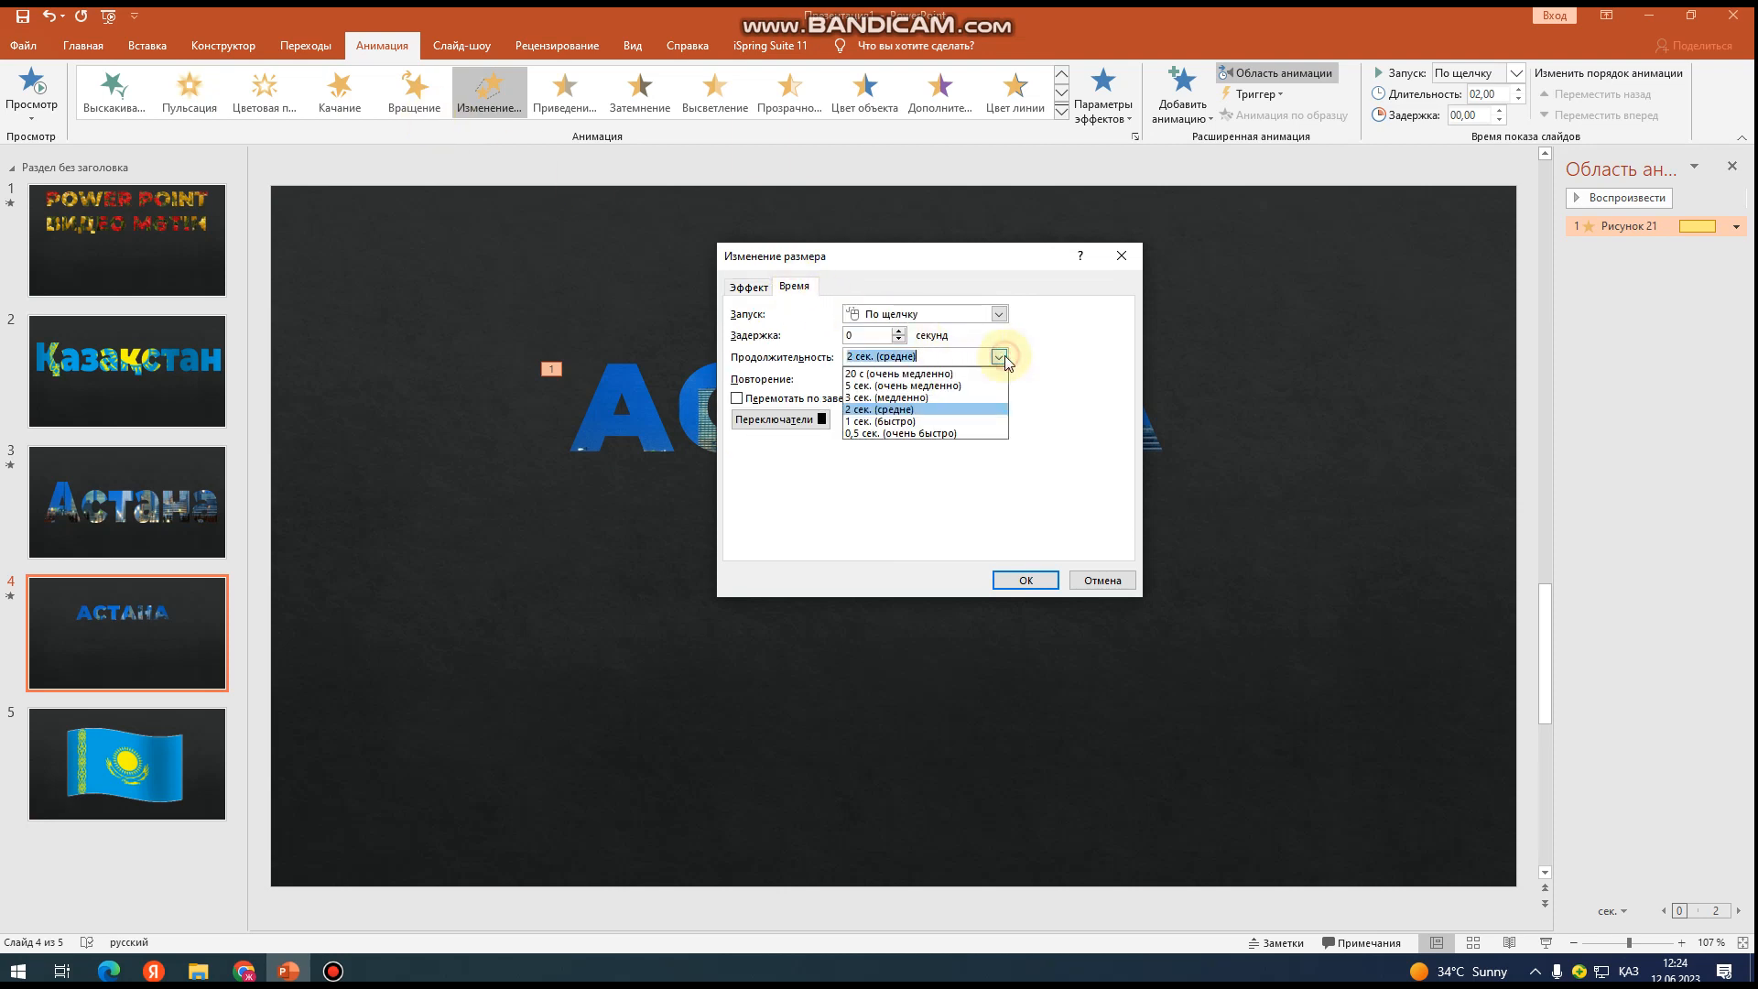
pyautogui.click(885, 387)
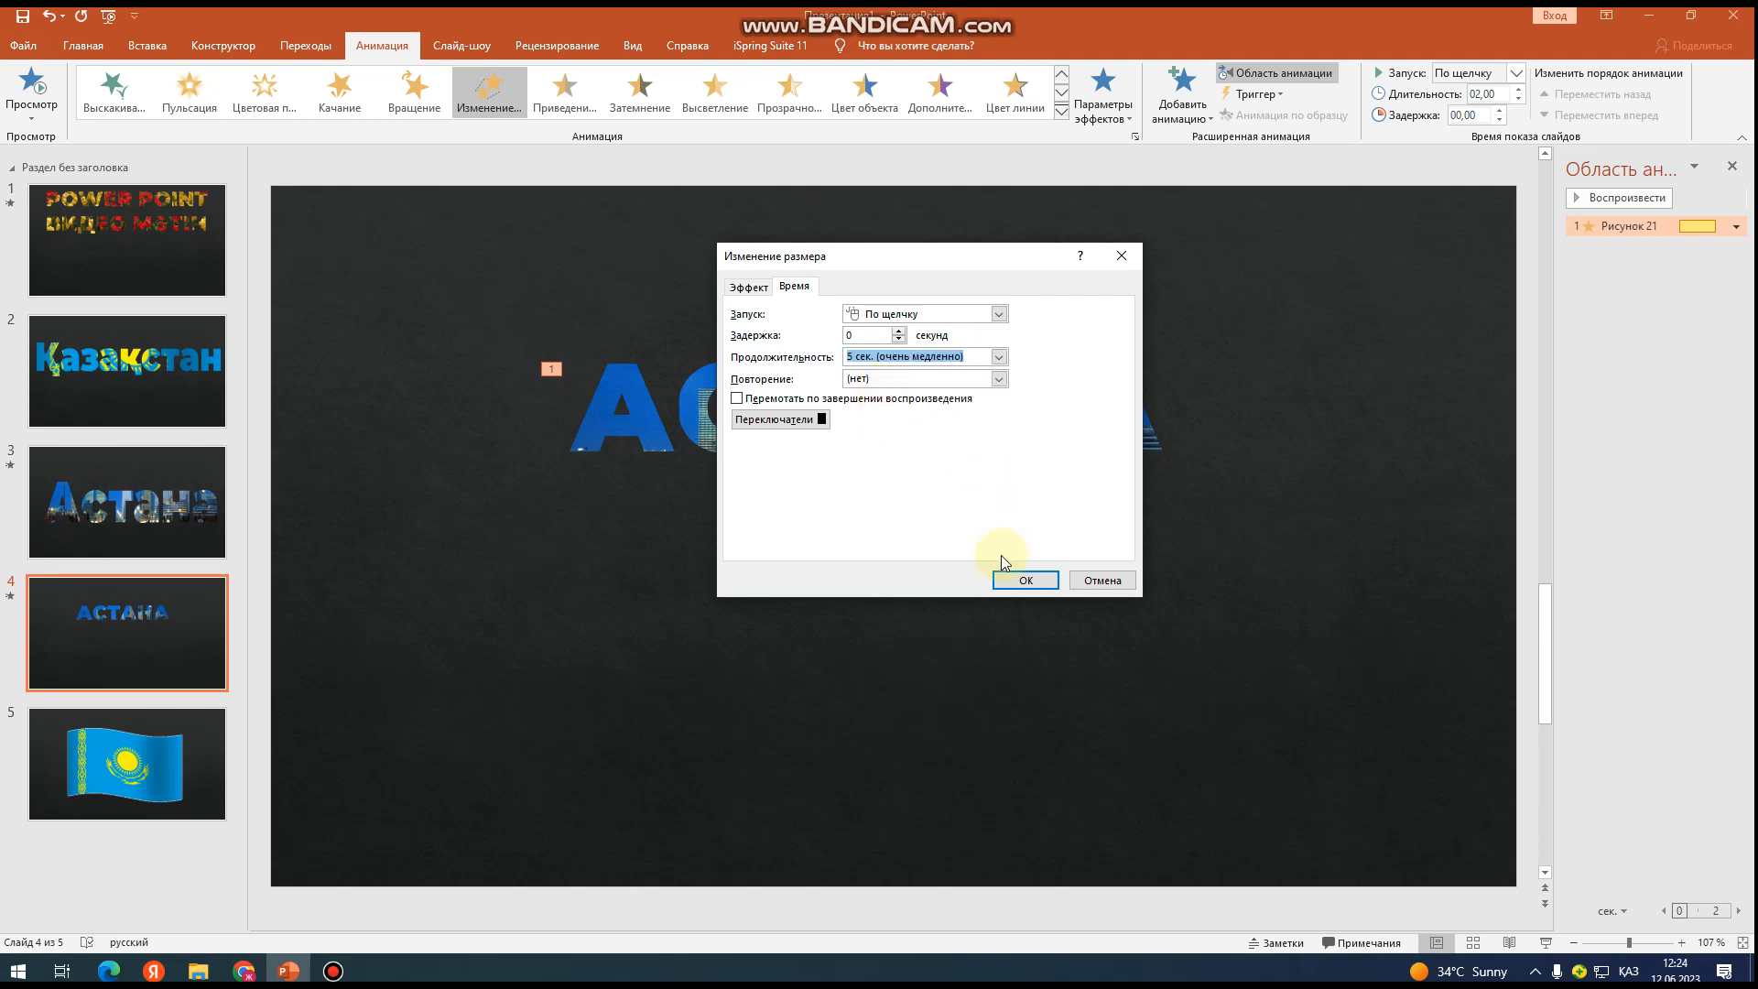
pyautogui.click(1023, 580)
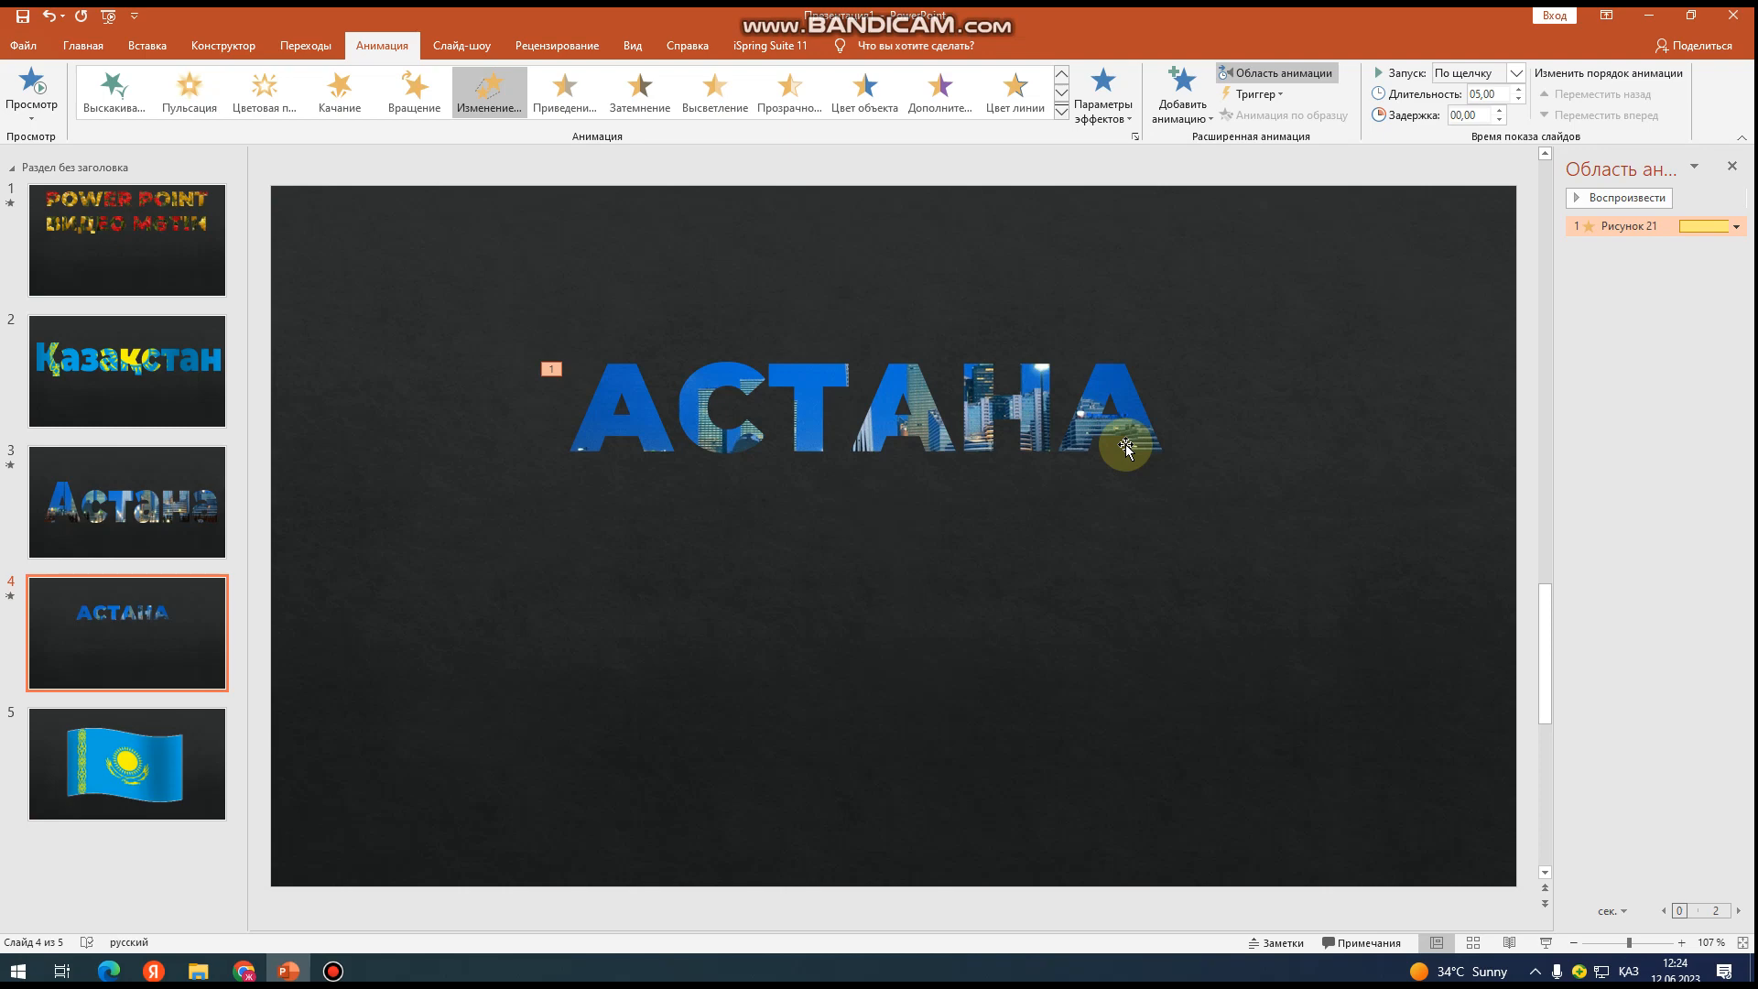
# - On slide 5, add a text box over the flag picture with the text "ҚАЗАҚСТАН"
pyautogui.click(92, 751)
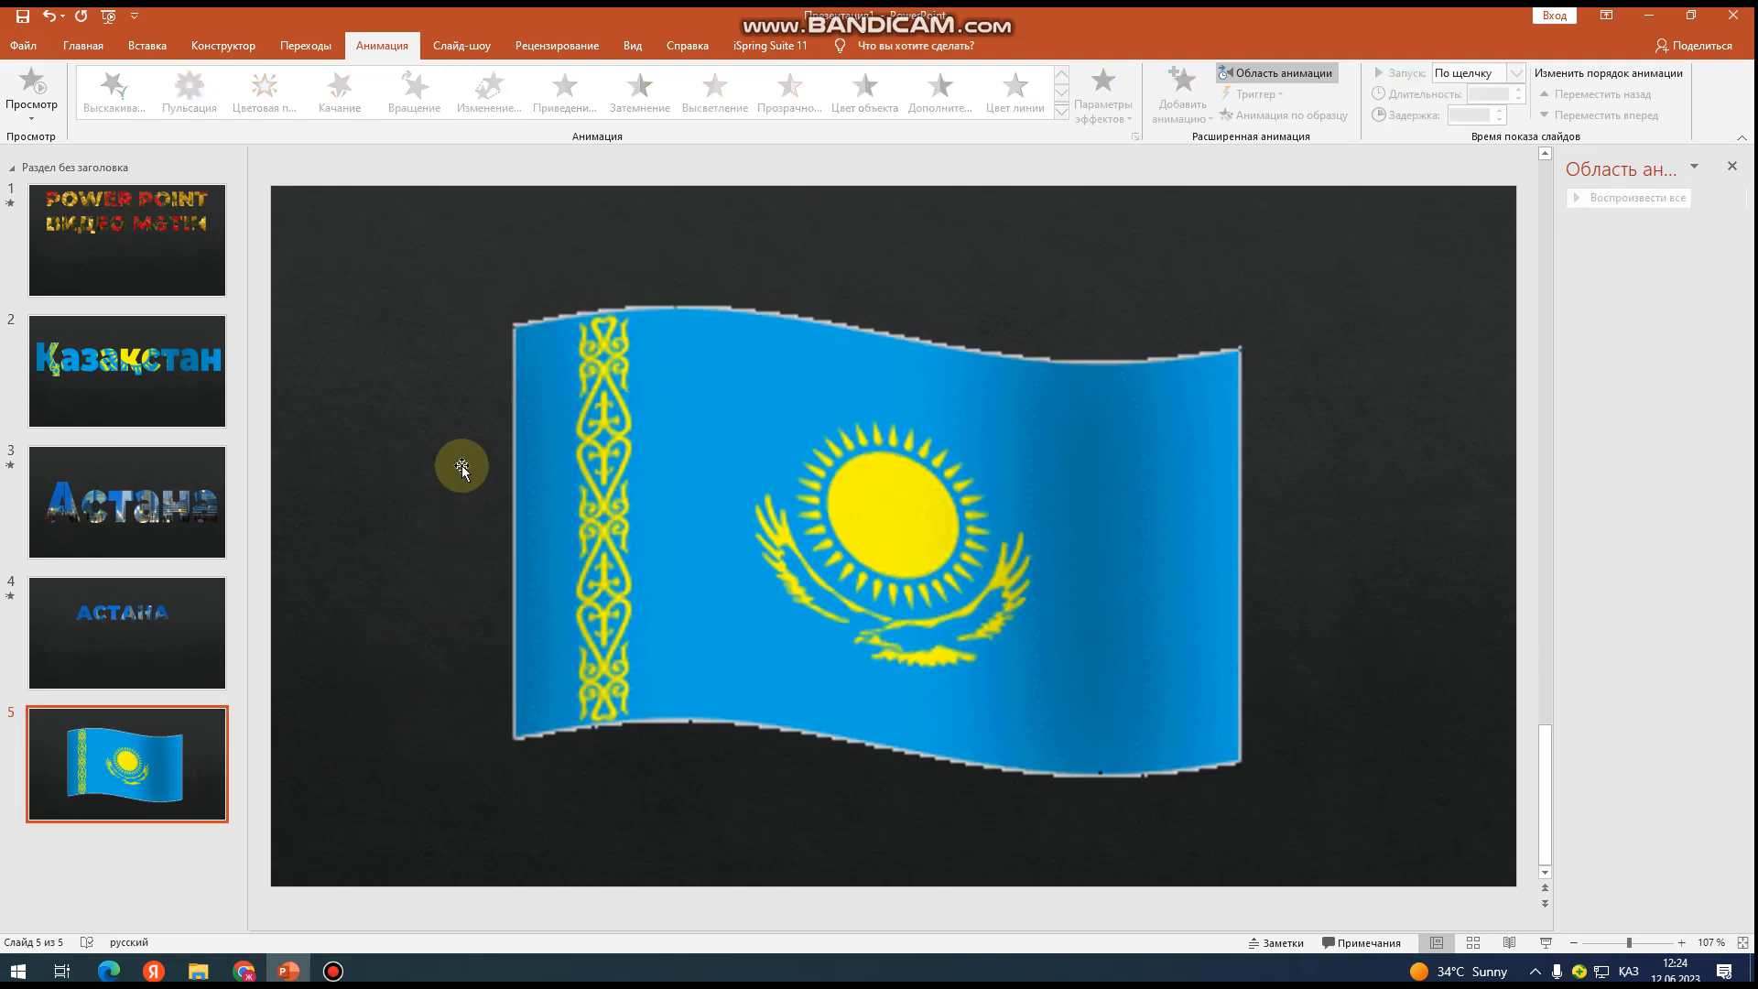
pyautogui.click(915, 513)
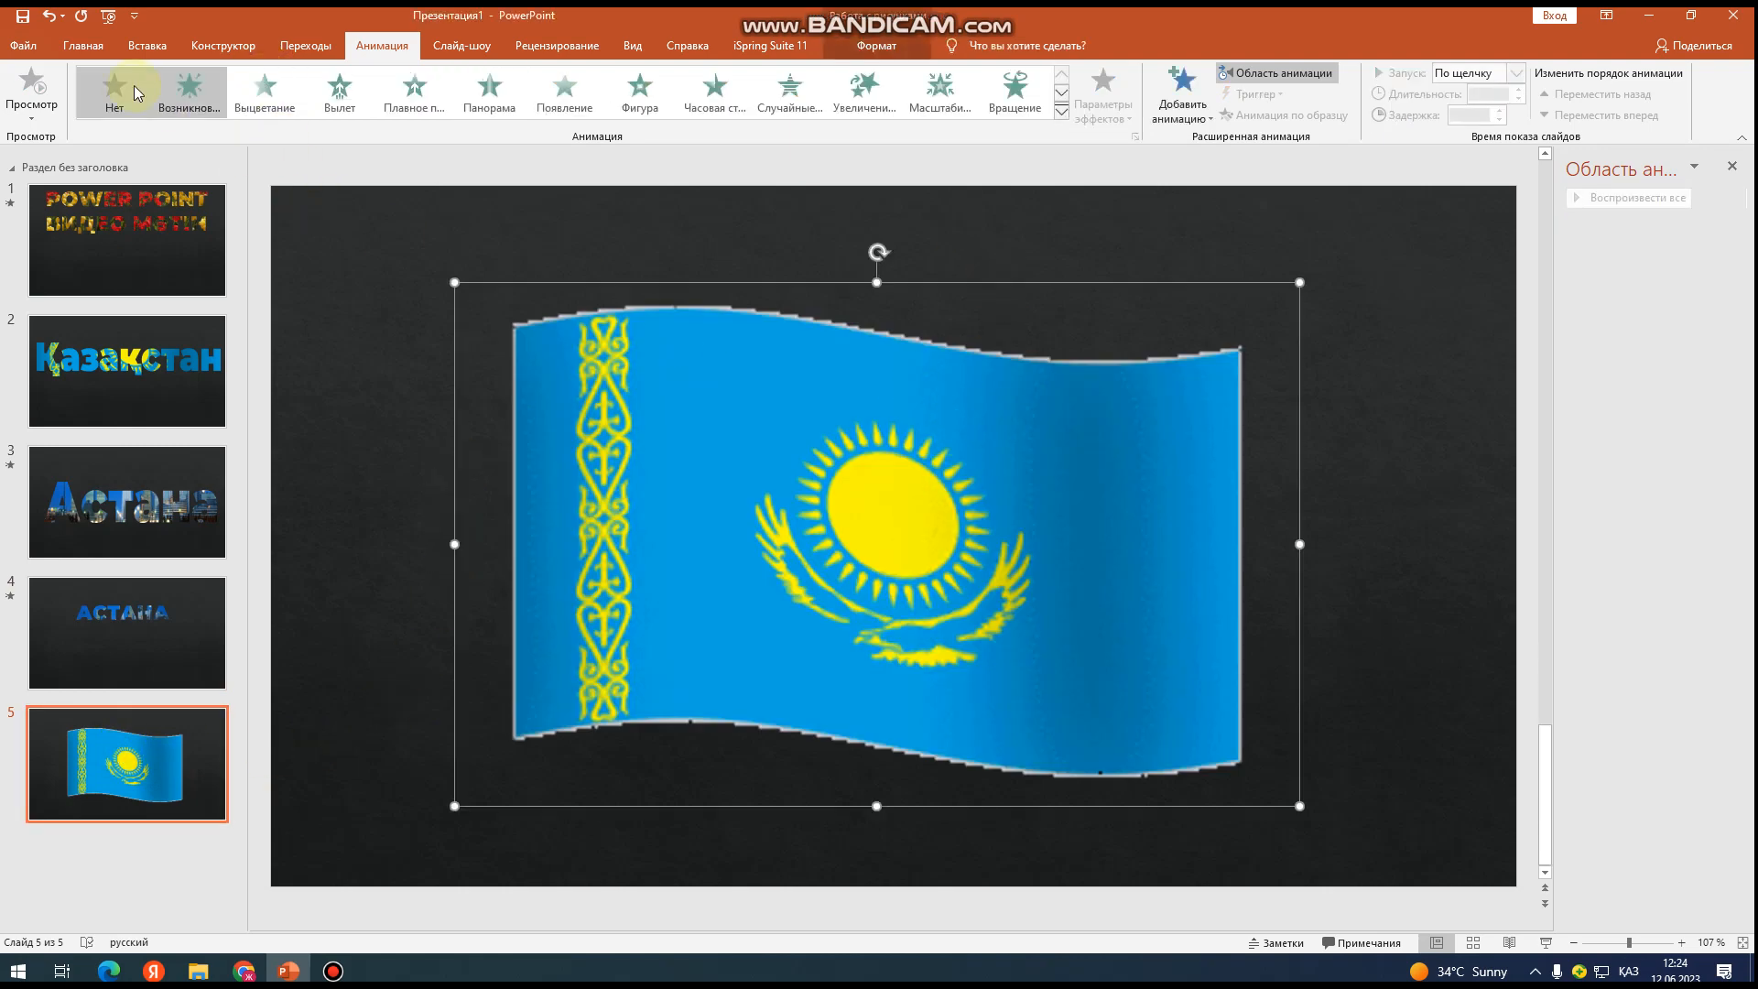
pyautogui.click(148, 46)
pyautogui.click(1085, 91)
pyautogui.moveTo(555, 456); pyautogui.dragTo(1233, 644)
pyautogui.write('ҚАЗАҚСТАН')
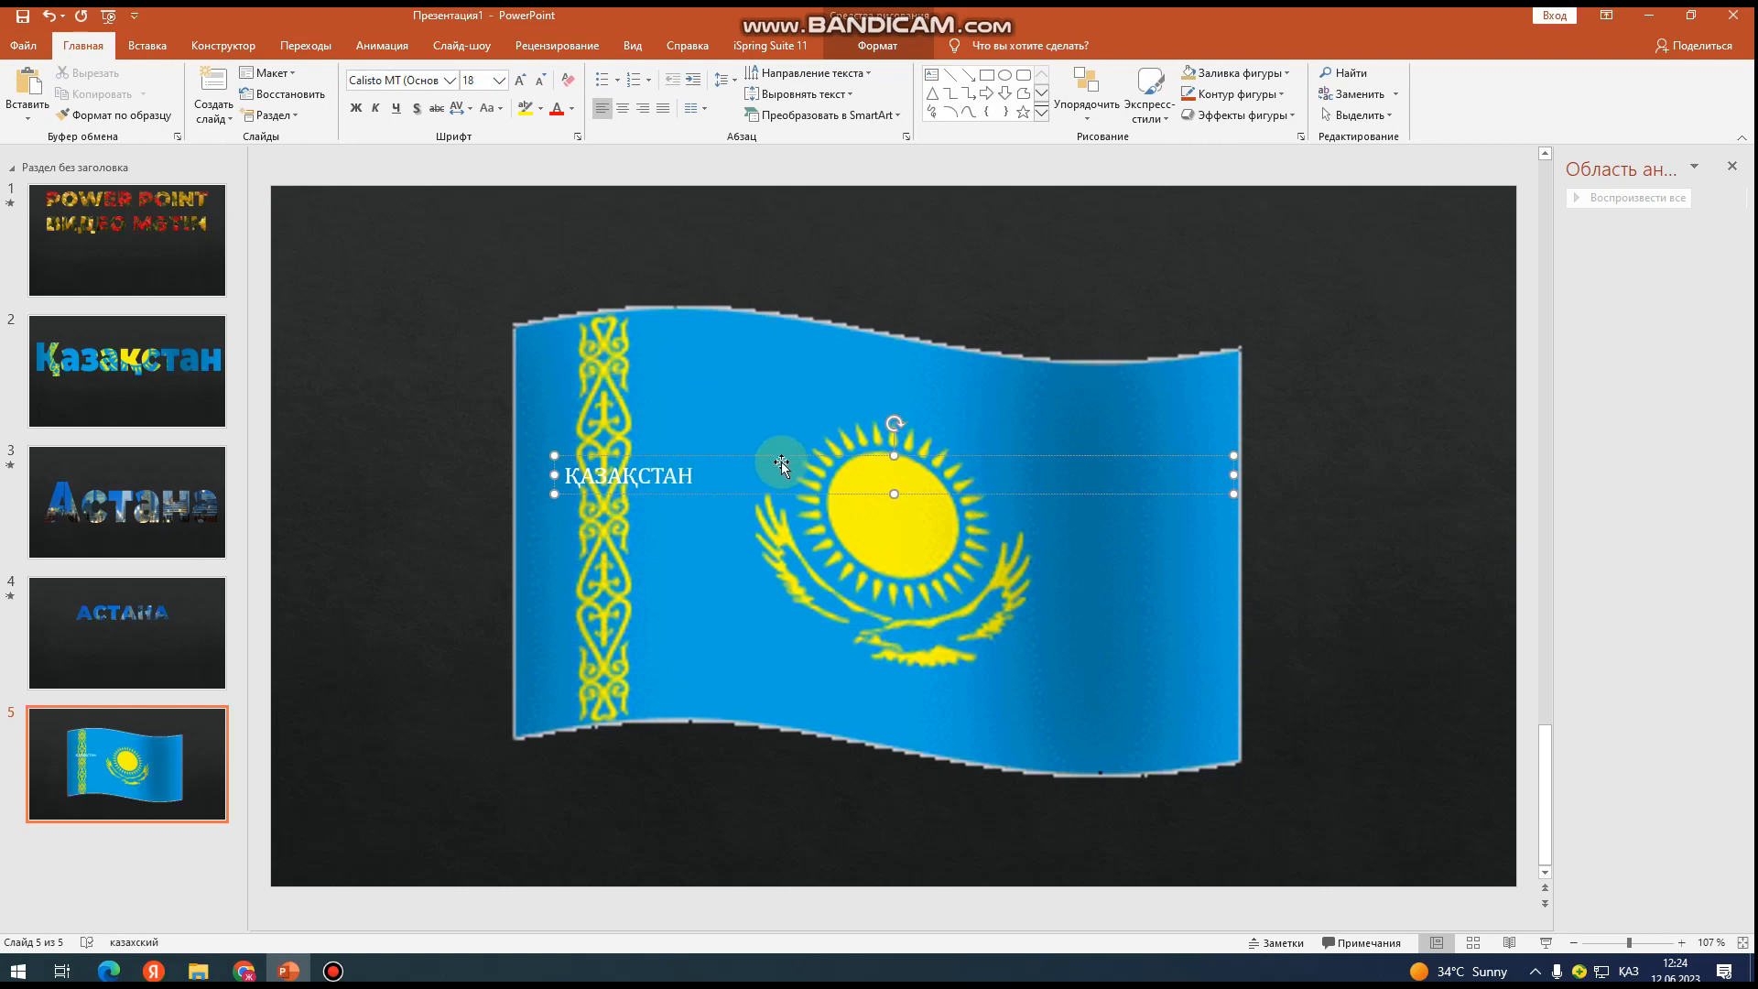
# - Format the ҚАЗАҚСТАН text in Montserrat Black and increase its font size to 88
pyautogui.click(449, 80)
pyautogui.click(441, 185)
pyautogui.click(522, 82)
pyautogui.click(522, 82)
pyautogui.click(522, 82)
pyautogui.click(522, 82)
pyautogui.click(521, 81)
pyautogui.click(521, 82)
pyautogui.click(522, 81)
pyautogui.click(522, 82)
pyautogui.click(536, 83)
pyautogui.click(535, 83)
pyautogui.click(521, 82)
pyautogui.click(521, 81)
pyautogui.click(521, 81)
pyautogui.click(521, 82)
pyautogui.click(522, 82)
pyautogui.click(521, 82)
pyautogui.click(521, 82)
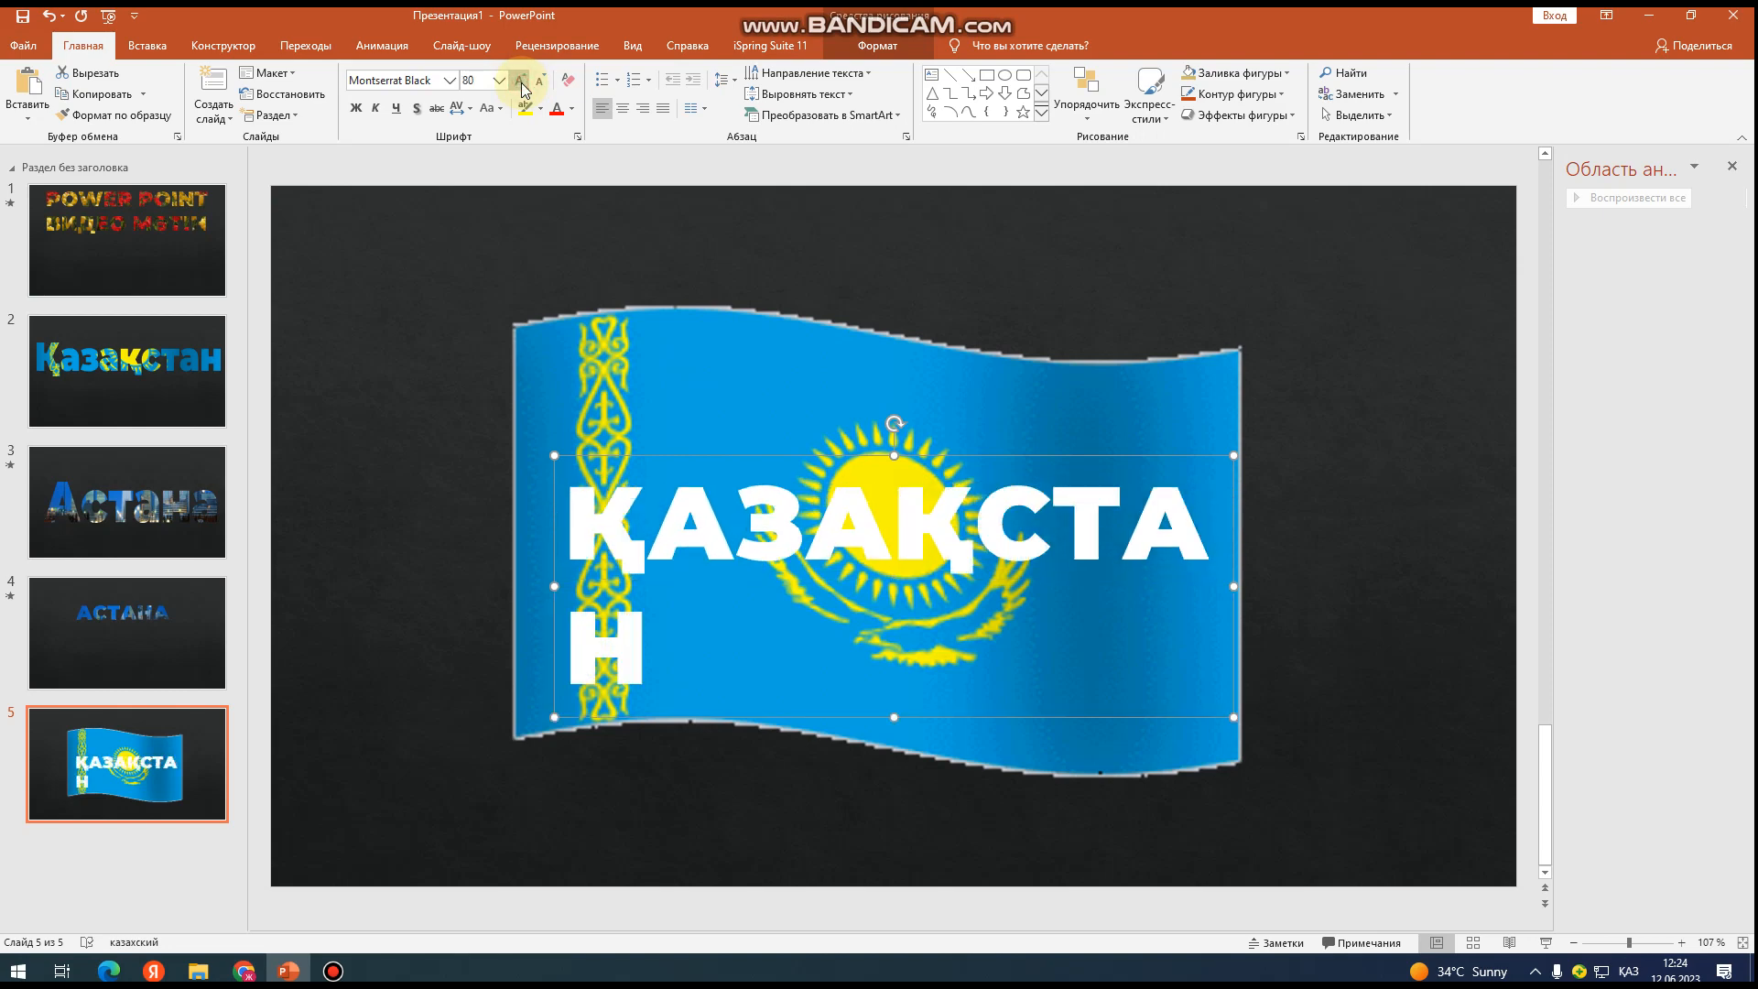
pyautogui.click(521, 81)
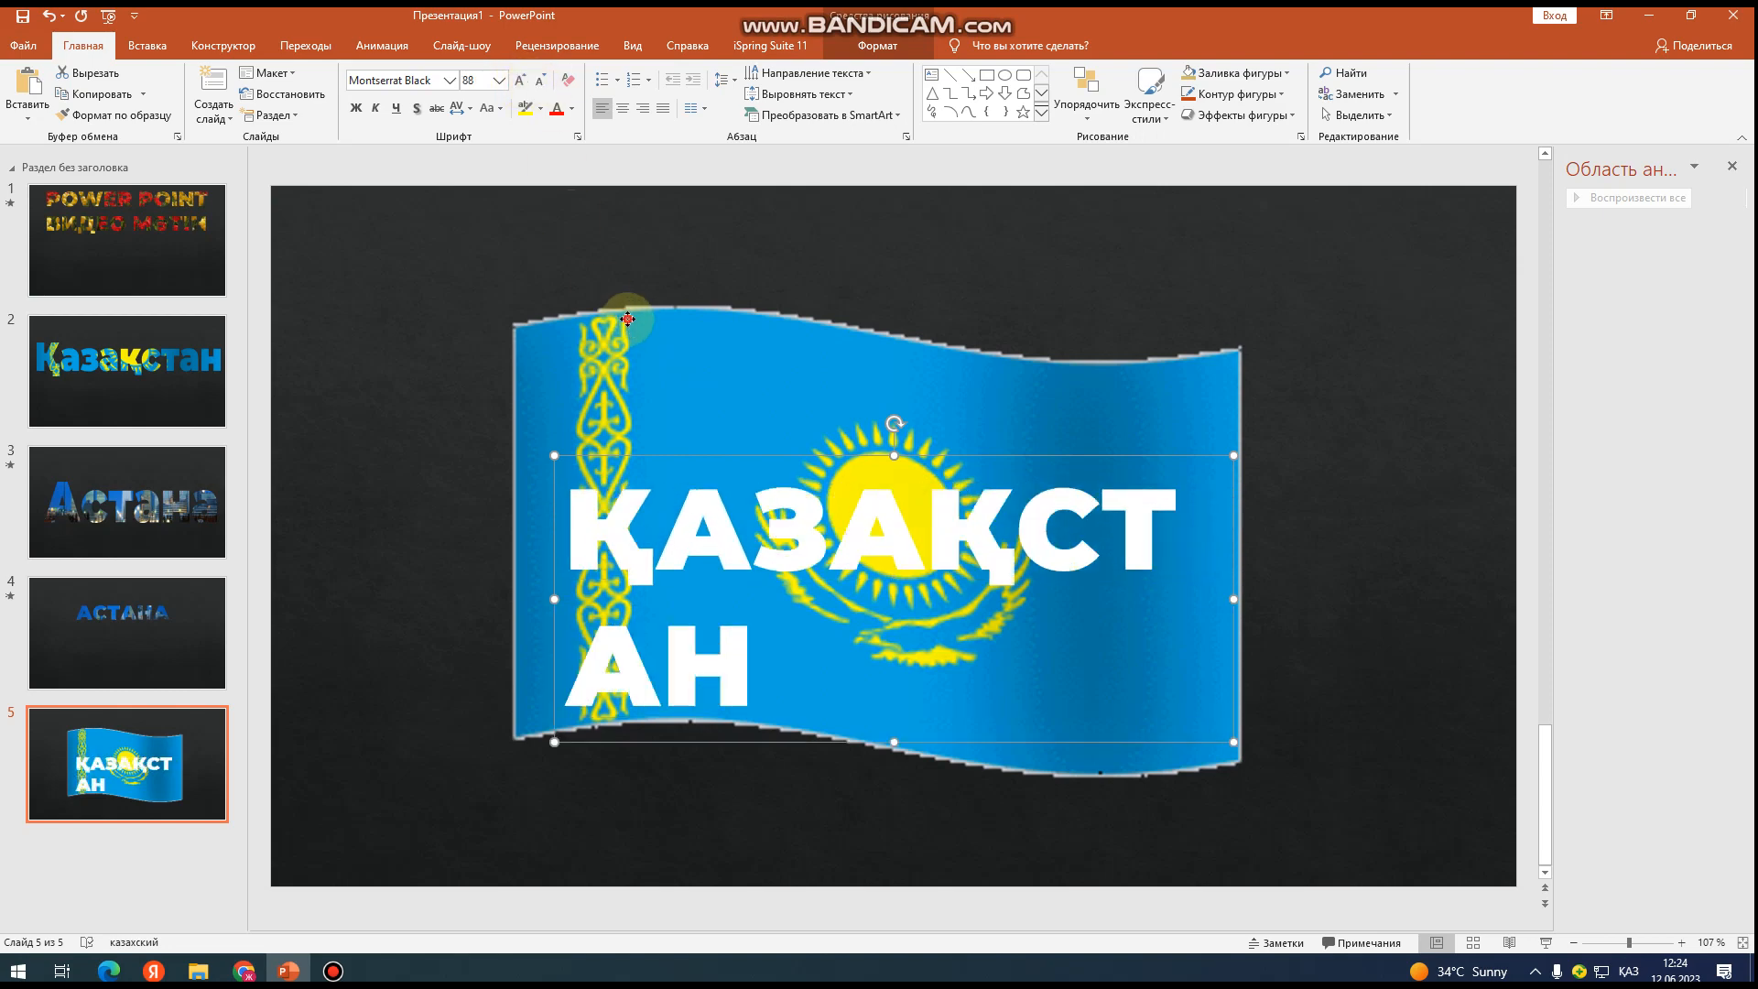
# - Enlarge the flag picture toward its upper-left corner, then move and widen the ҚАЗАҚСТАН text box to match the flag's width
pyautogui.click(627, 319)
pyautogui.moveTo(452, 275); pyautogui.dragTo(403, 244)
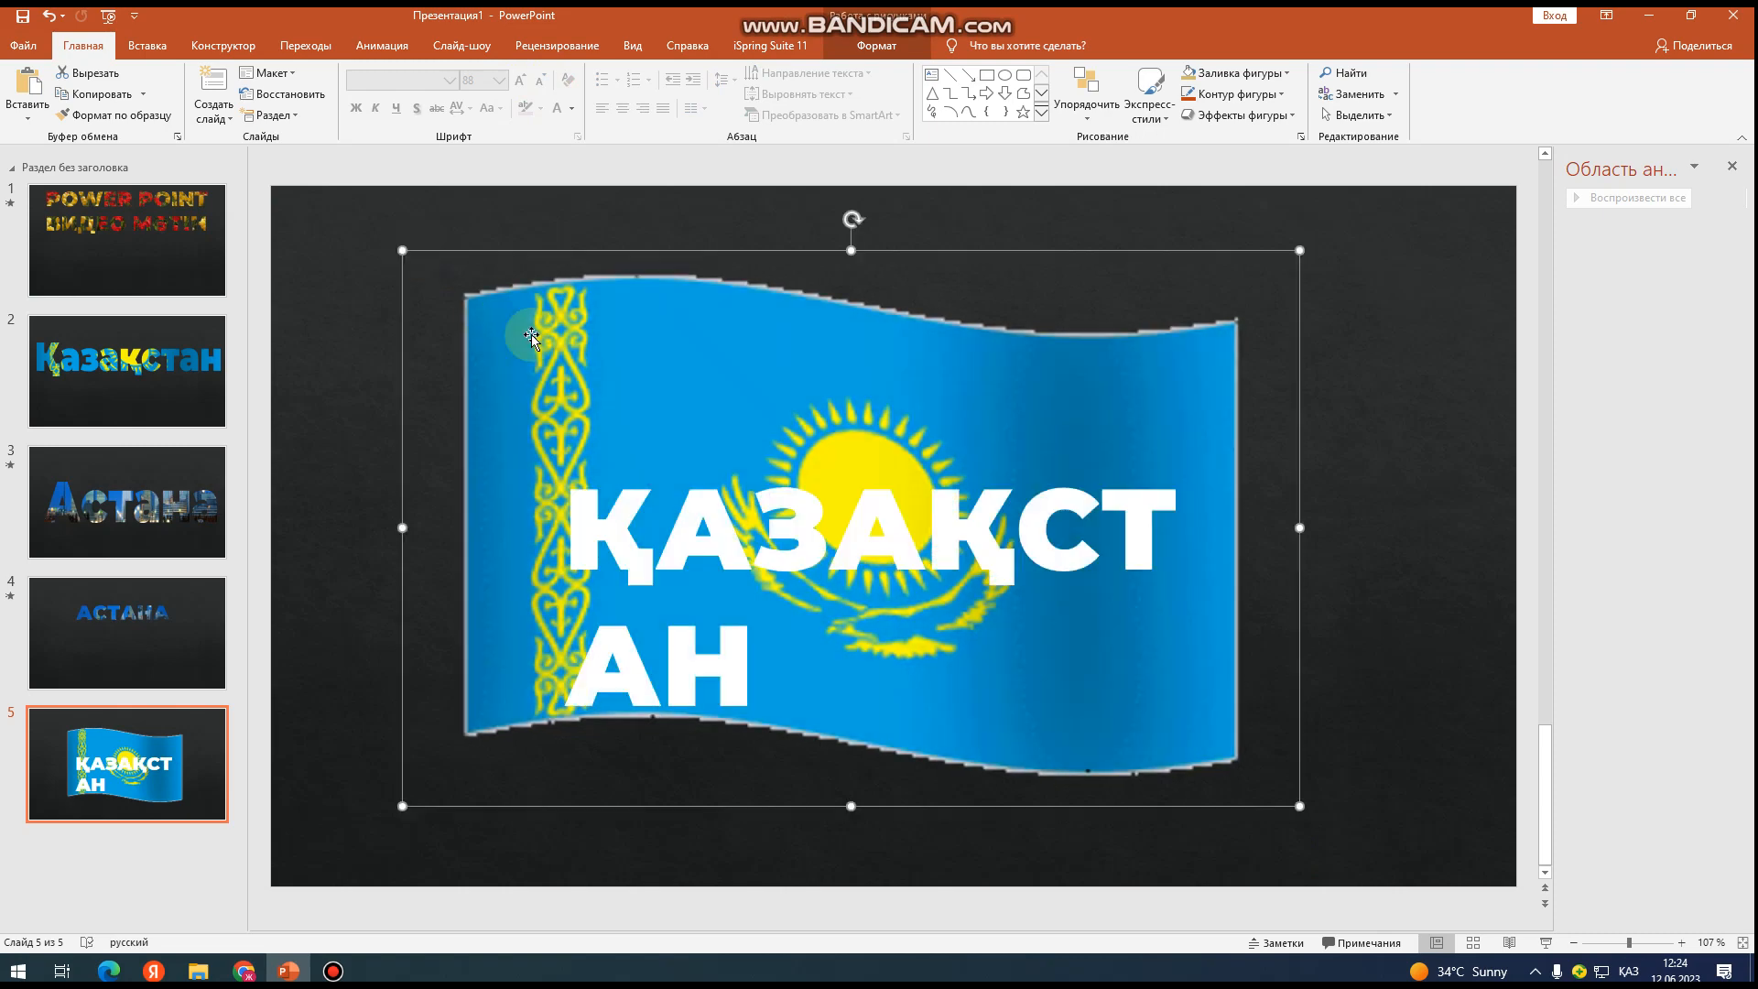
pyautogui.click(692, 455)
pyautogui.moveTo(639, 435); pyautogui.dragTo(559, 372)
pyautogui.moveTo(1143, 535); pyautogui.dragTo(1239, 546)
# - Reduce the ҚАЗАҚСТАН font size to 80 and place the text across the middle of the flag
pyautogui.click(646, 362)
pyautogui.click(651, 392)
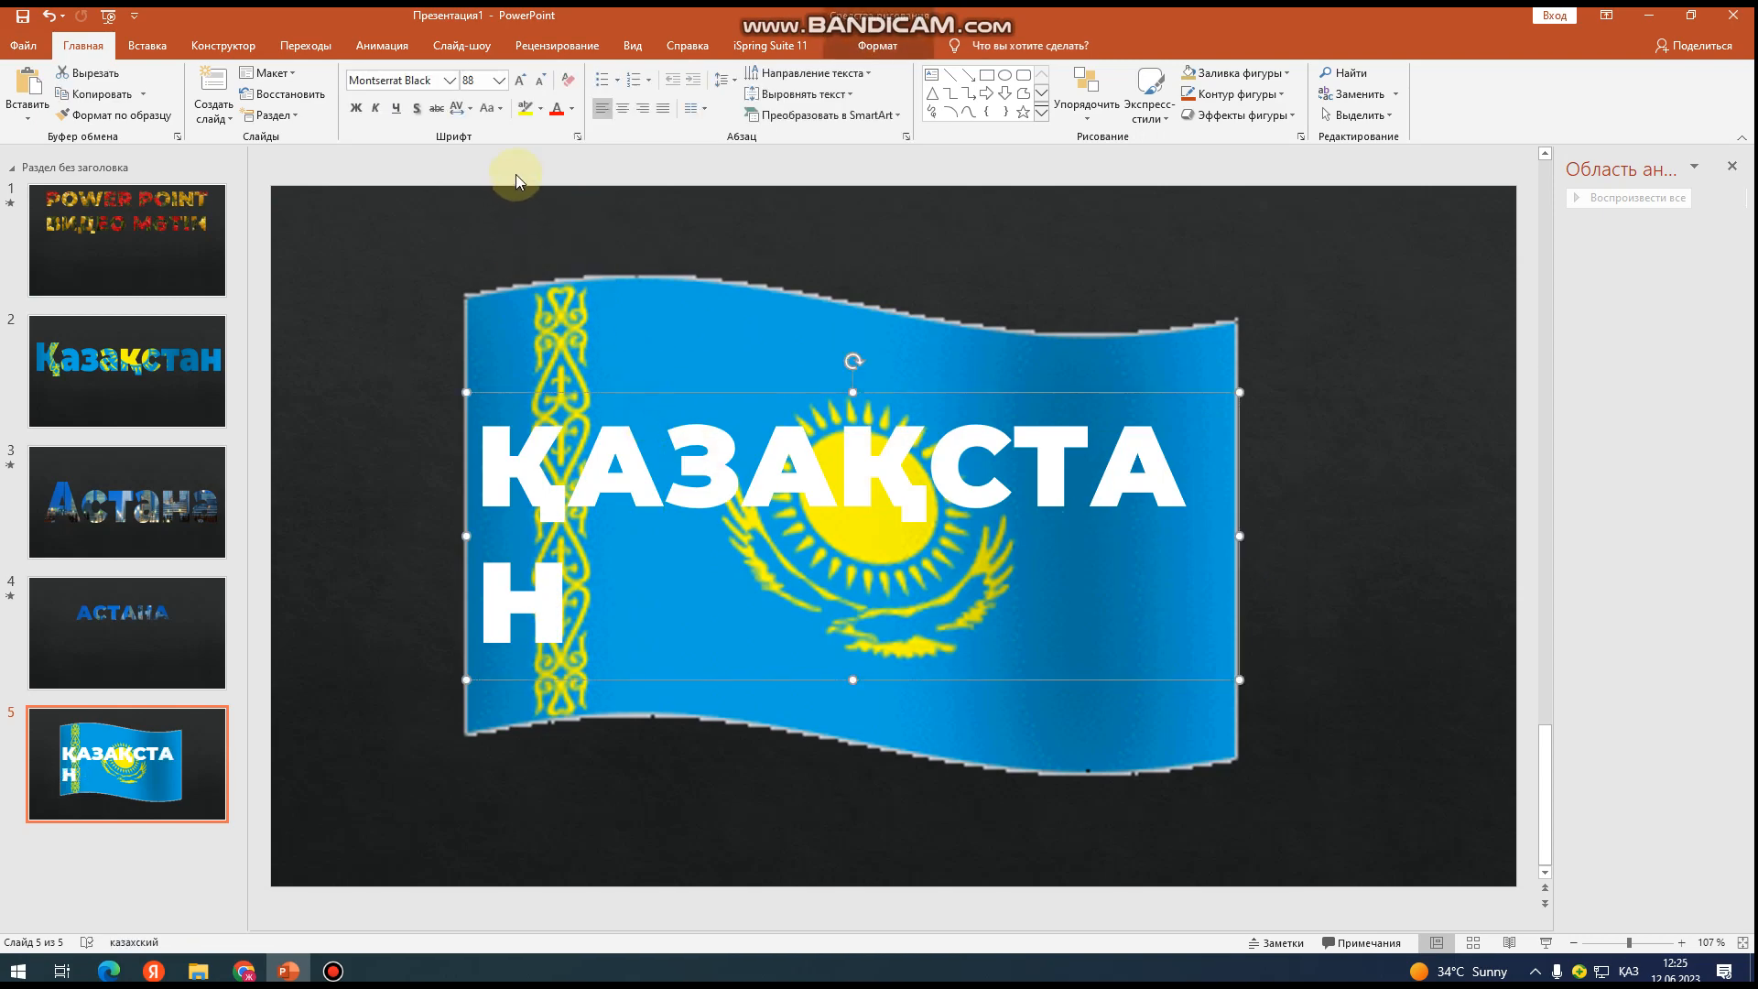
pyautogui.click(541, 80)
pyautogui.moveTo(728, 407); pyautogui.dragTo(740, 450)
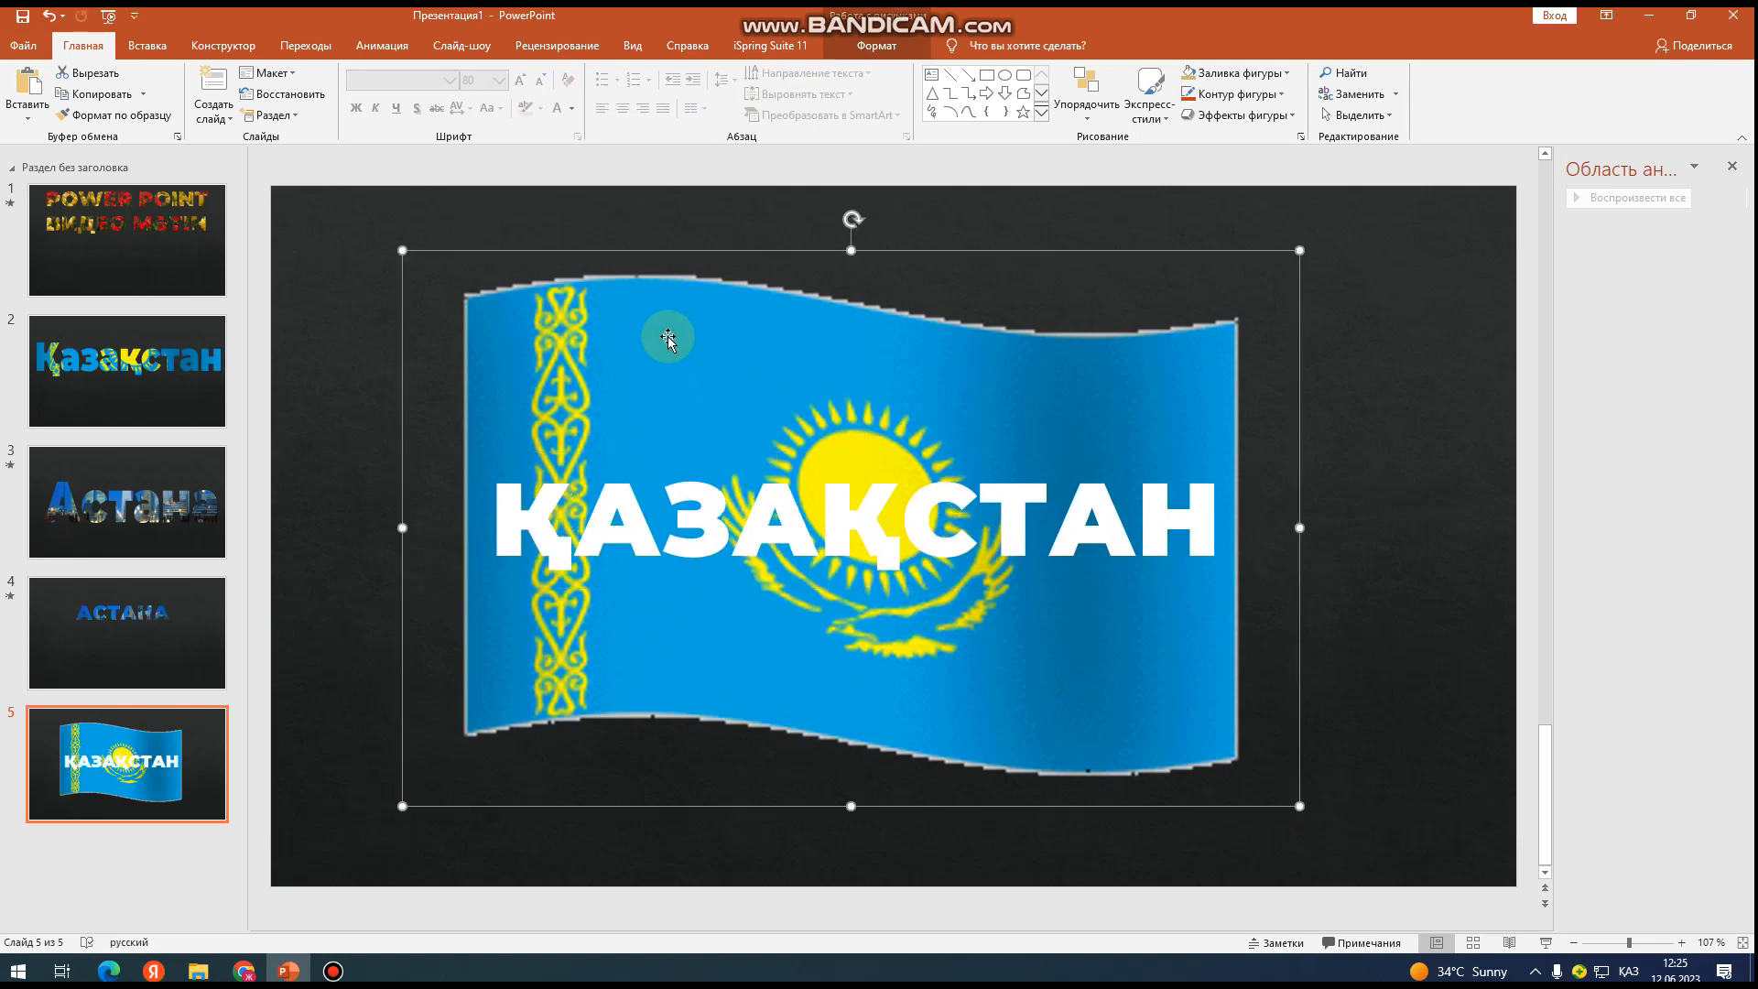
# - Merge the flag picture and the ҚАЗАҚСТАН text with the Intersect (Пересечение) operation
pyautogui.click(710, 520)
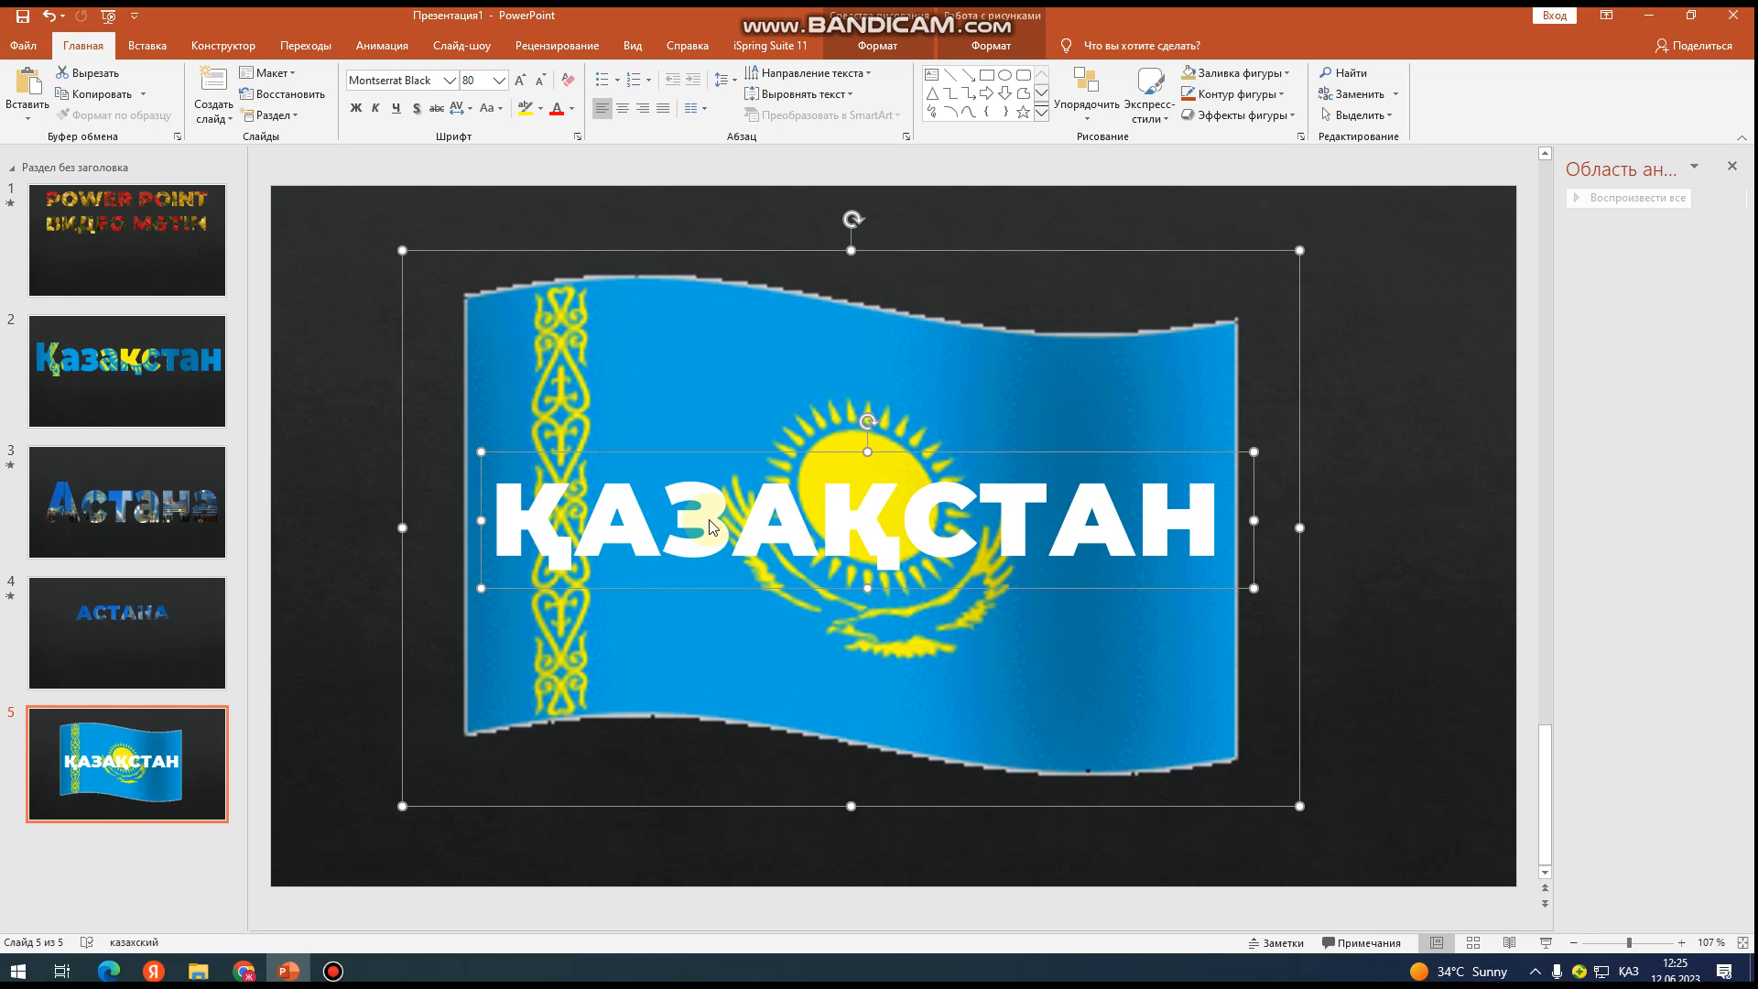
pyautogui.click(877, 45)
pyautogui.click(224, 118)
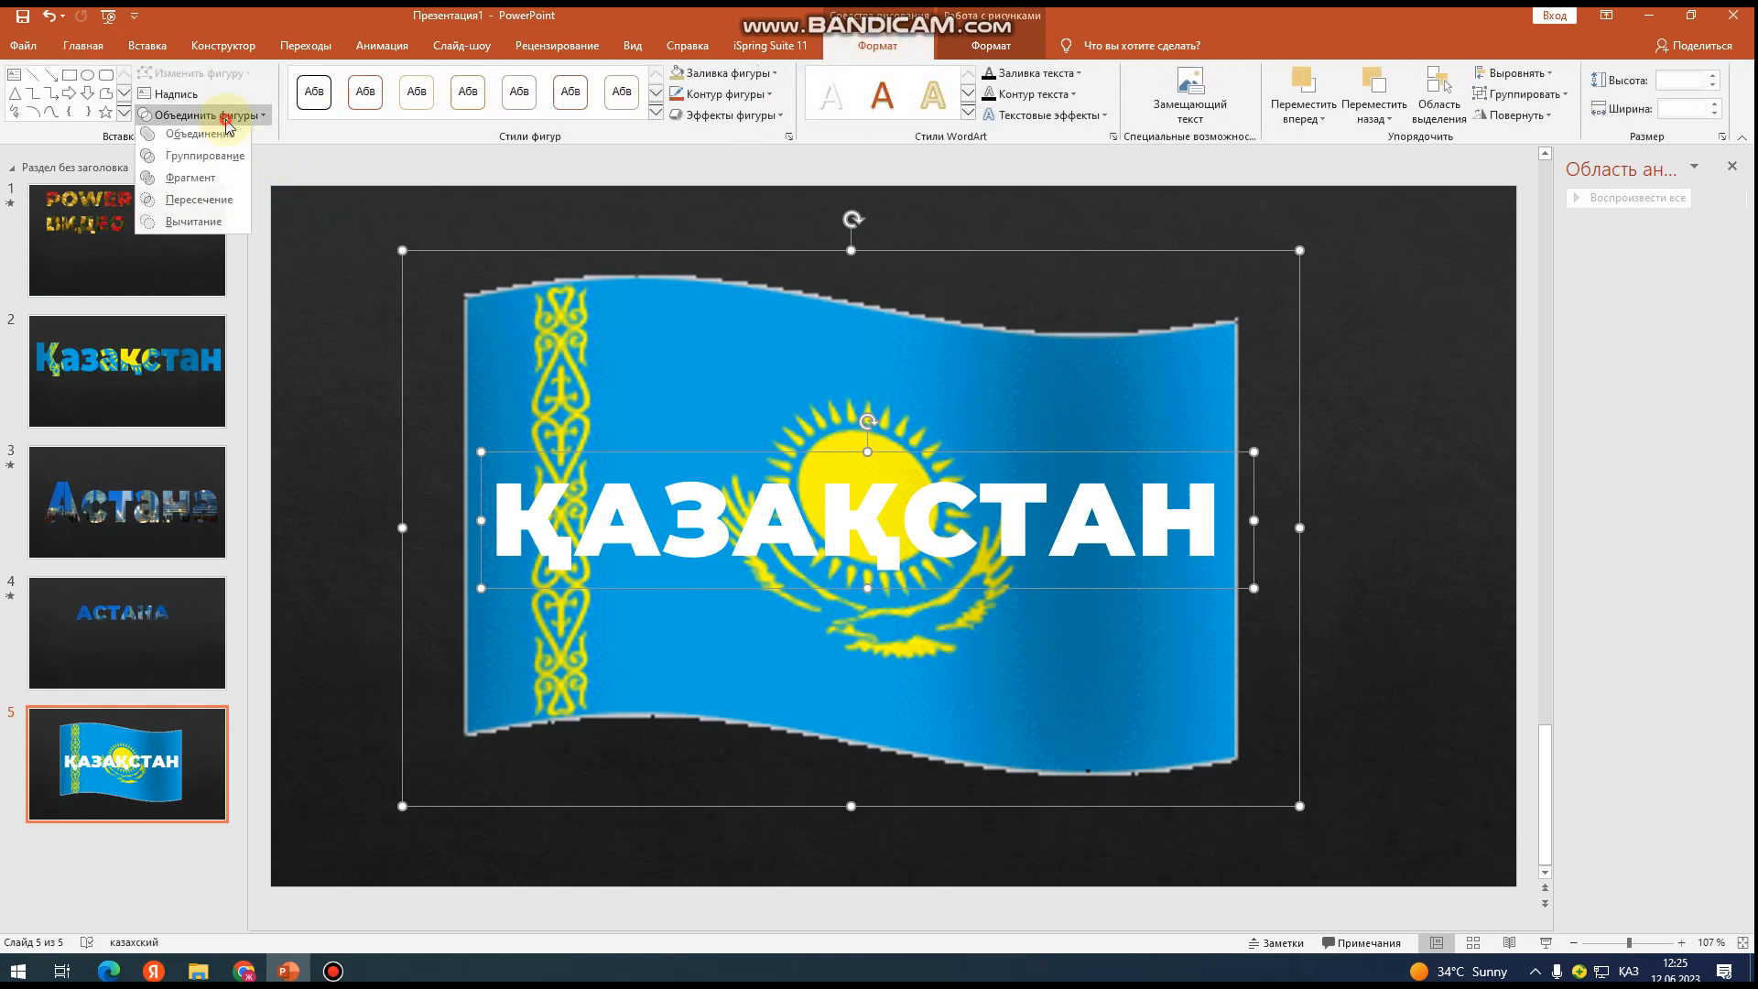
pyautogui.click(221, 210)
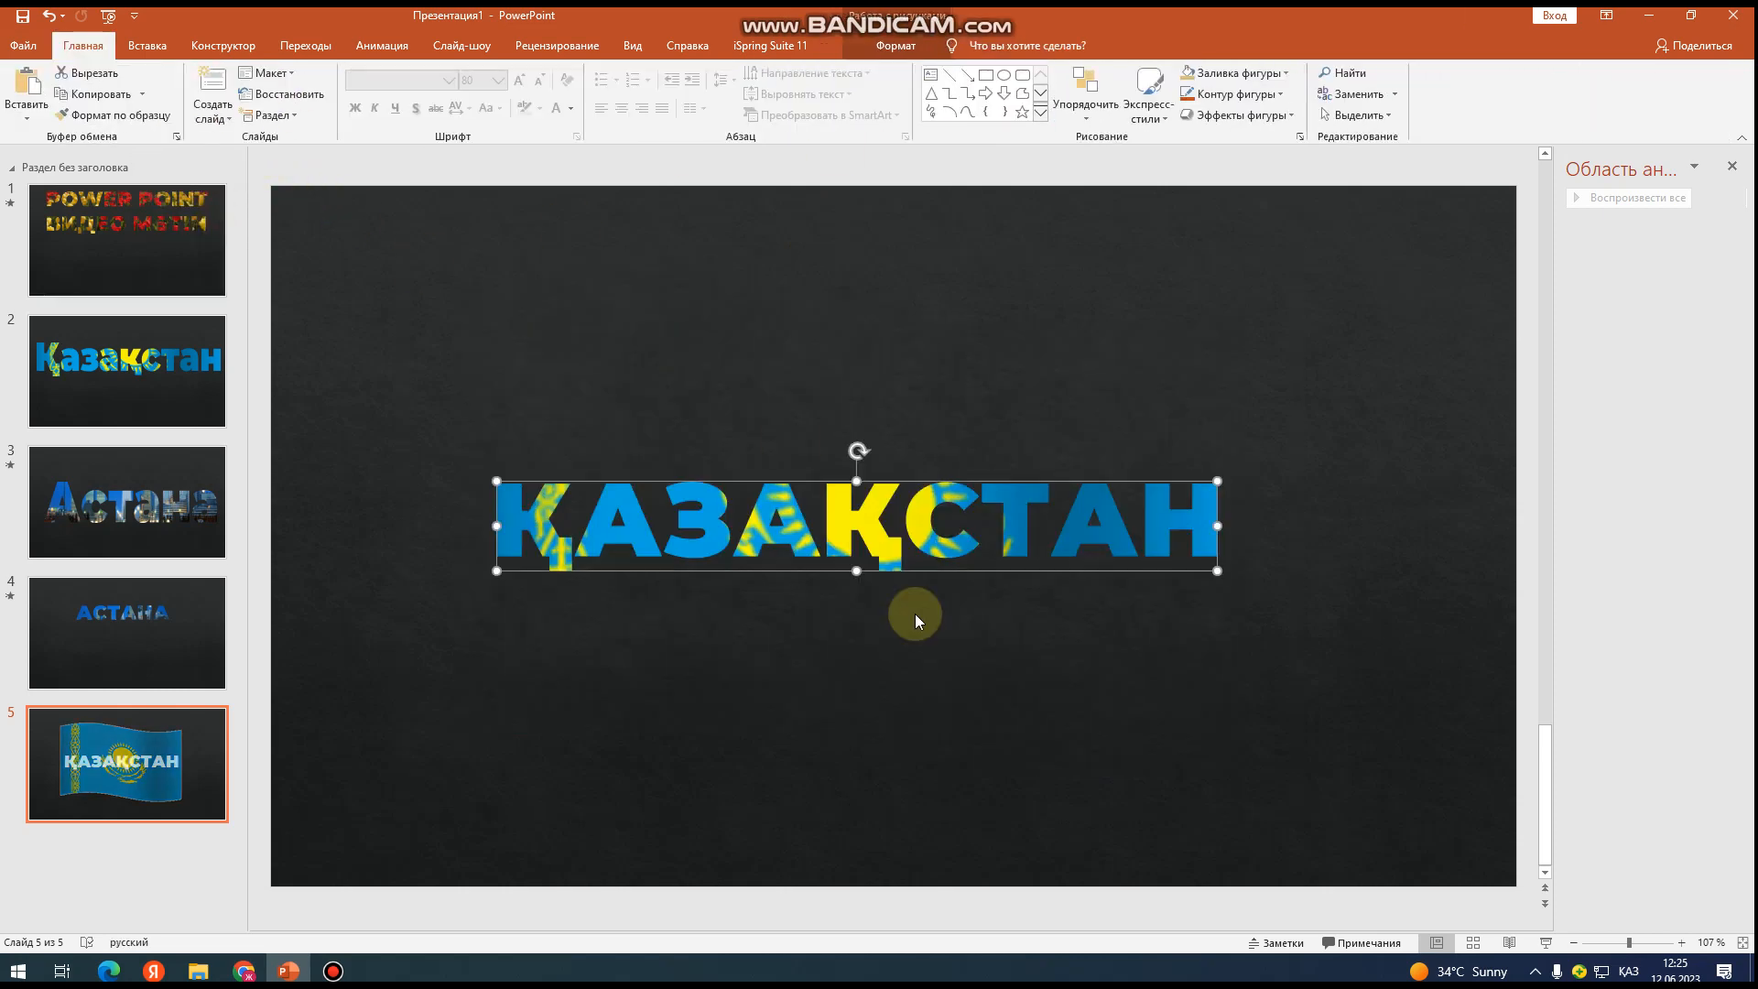
# - Move the flag-filled ҚАЗАҚСТАН lettering to the upper part of the slide and stretch it taller
pyautogui.moveTo(805, 479); pyautogui.dragTo(802, 424)
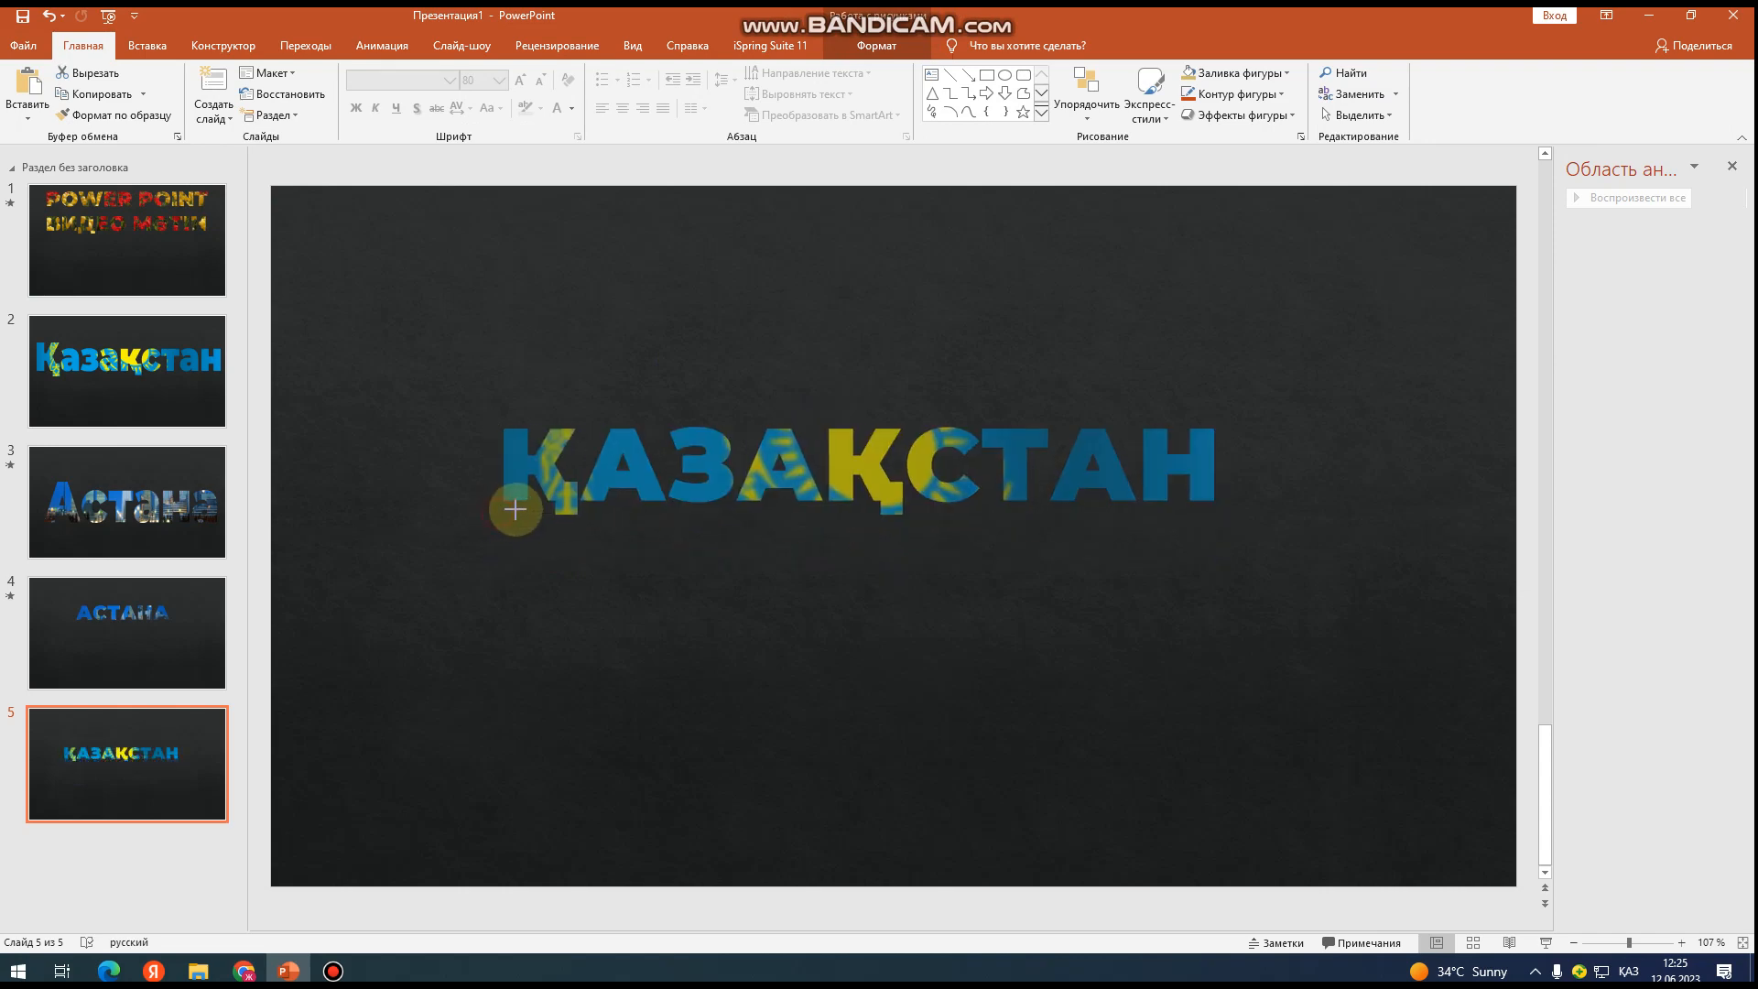
pyautogui.moveTo(624, 506); pyautogui.dragTo(552, 499)
pyautogui.moveTo(672, 451); pyautogui.dragTo(654, 288)
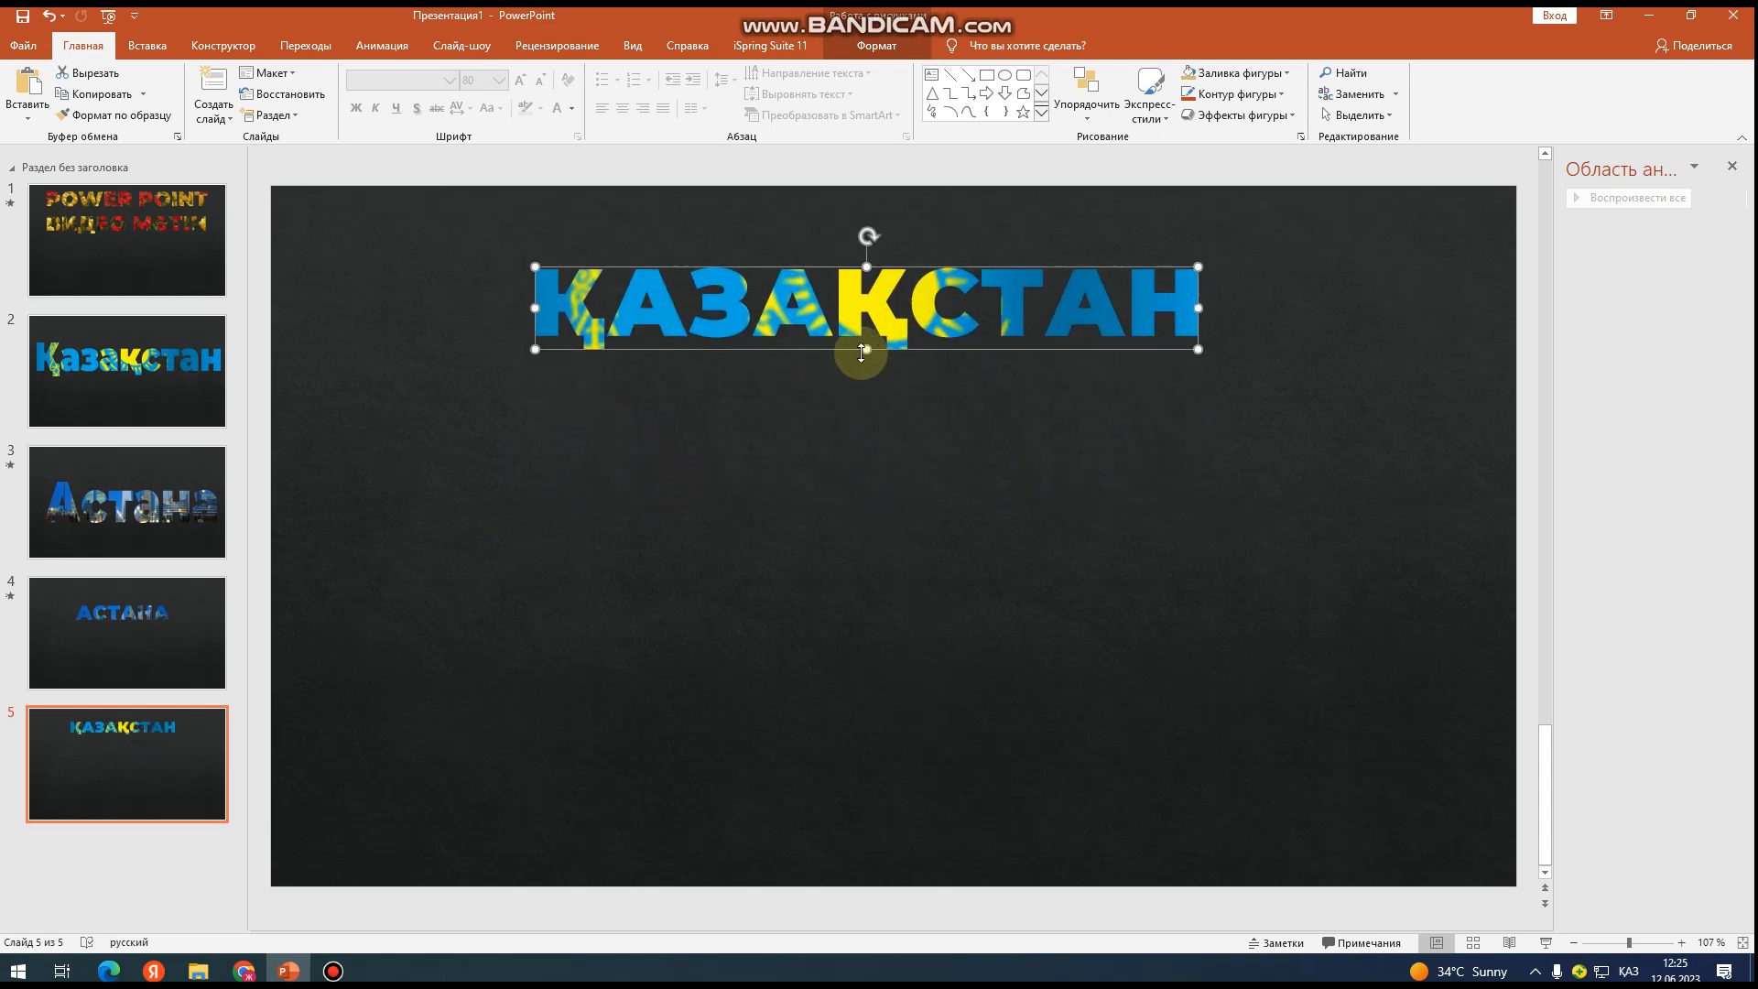
pyautogui.moveTo(864, 350); pyautogui.dragTo(865, 404)
pyautogui.moveTo(1202, 403); pyautogui.dragTo(1163, 421)
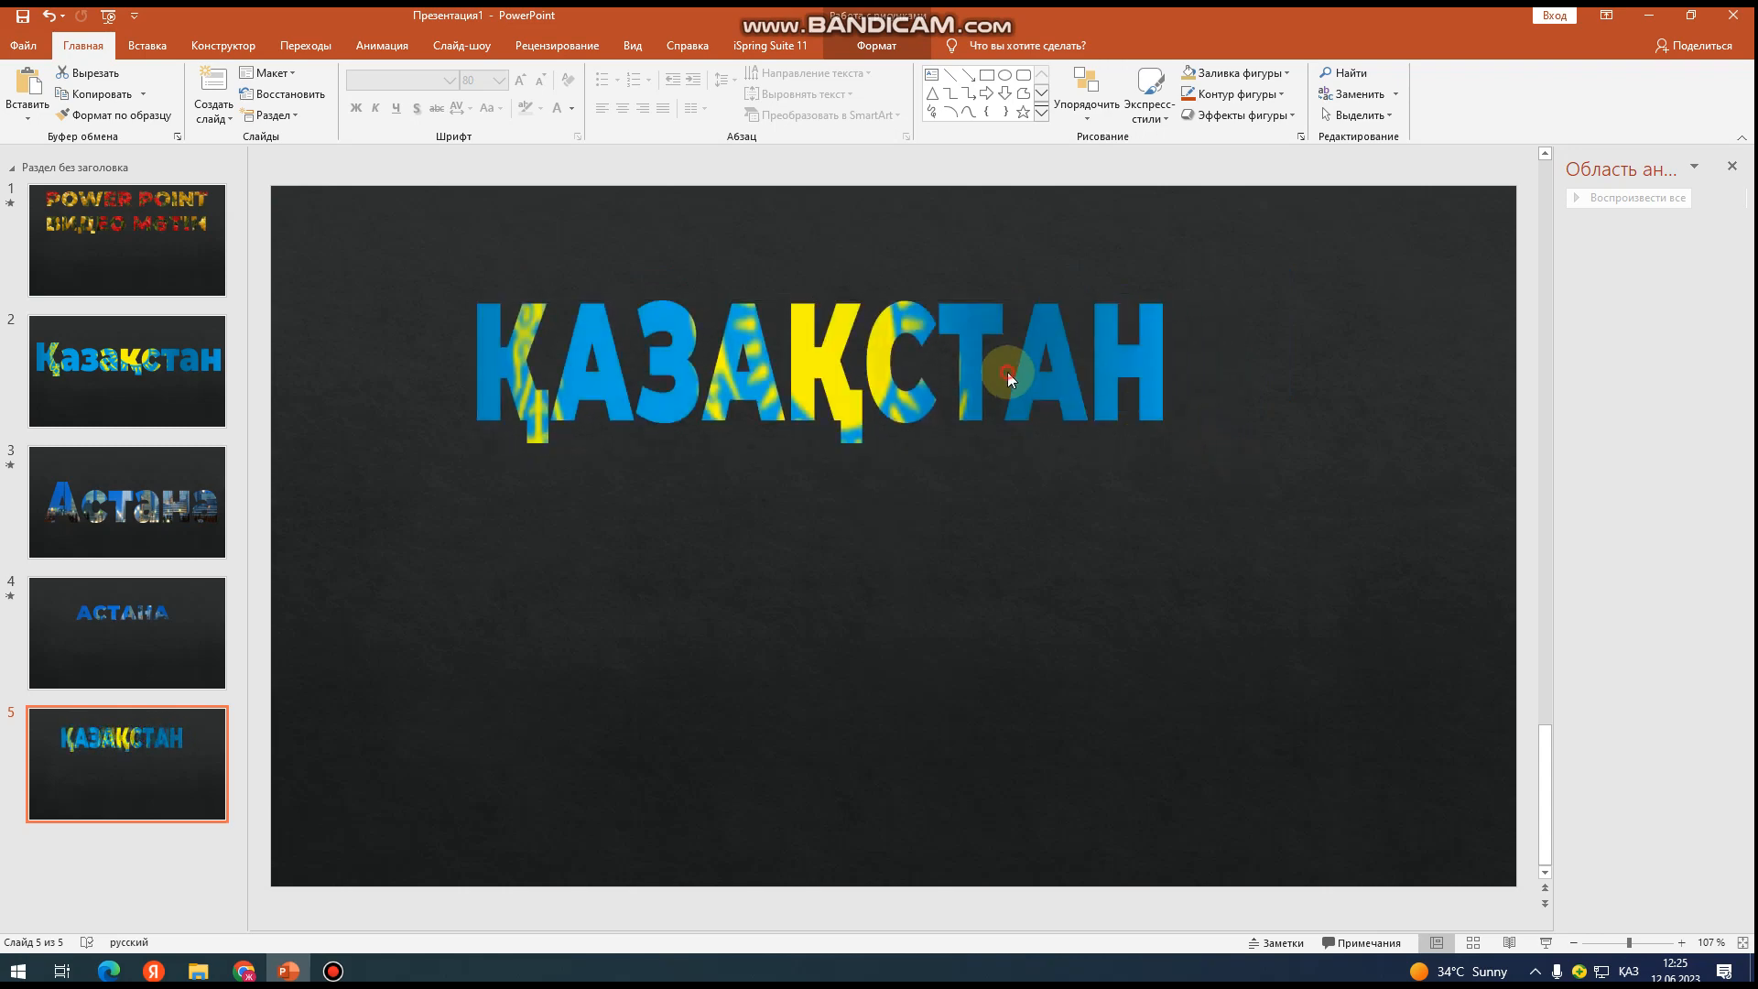
pyautogui.moveTo(1006, 372); pyautogui.dragTo(1041, 363)
pyautogui.click(978, 364)
pyautogui.click(1038, 425)
pyautogui.moveTo(1051, 407); pyautogui.dragTo(1058, 419)
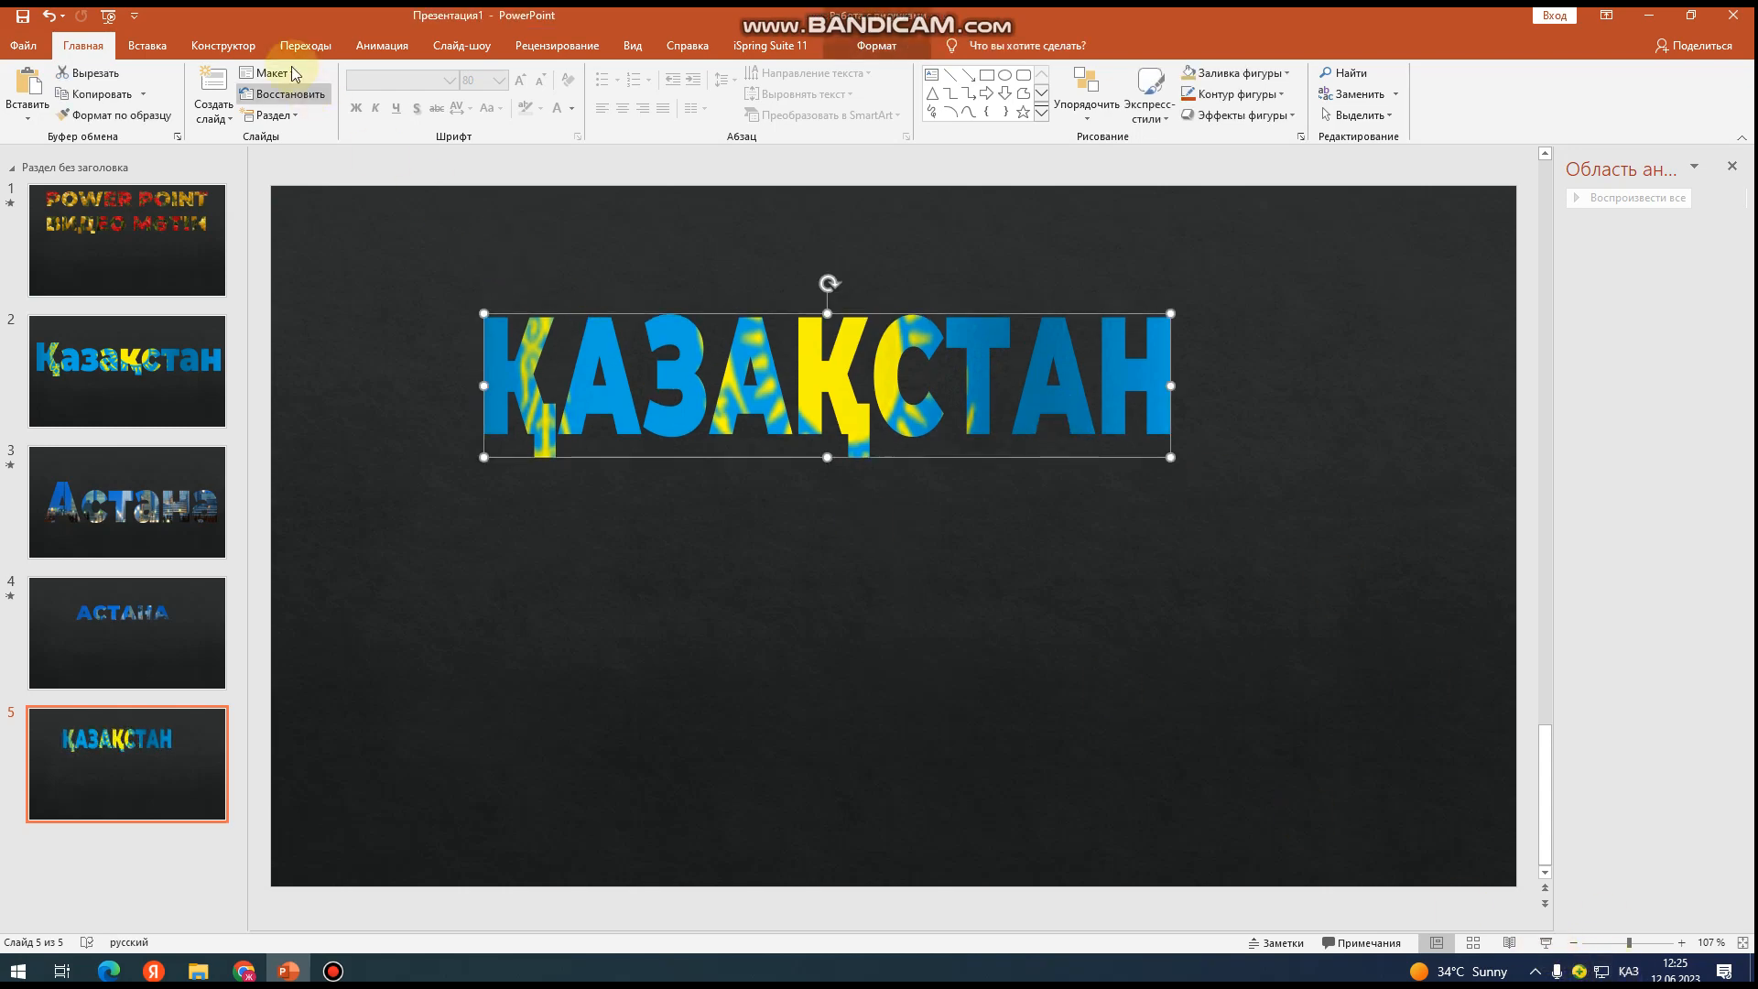
# - Play the slide show from slide 5 to check the lettering full screen, and exit it
pyautogui.click(383, 46)
pyautogui.click(462, 46)
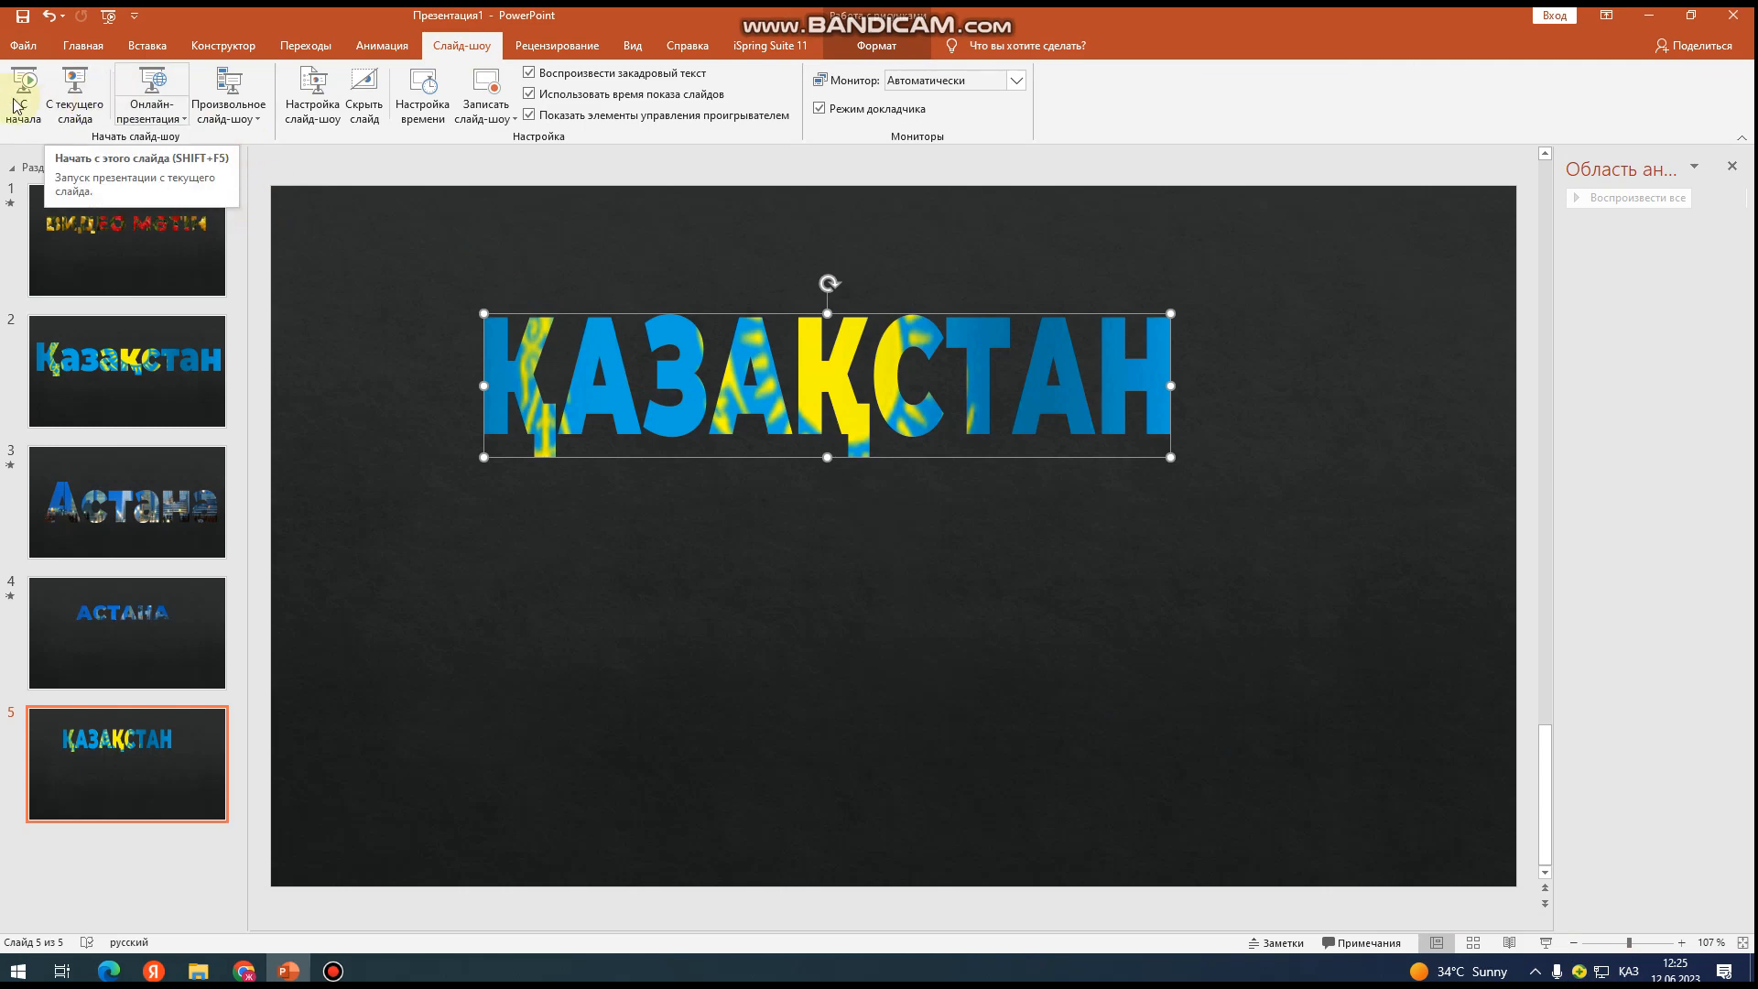
pyautogui.click(76, 101)
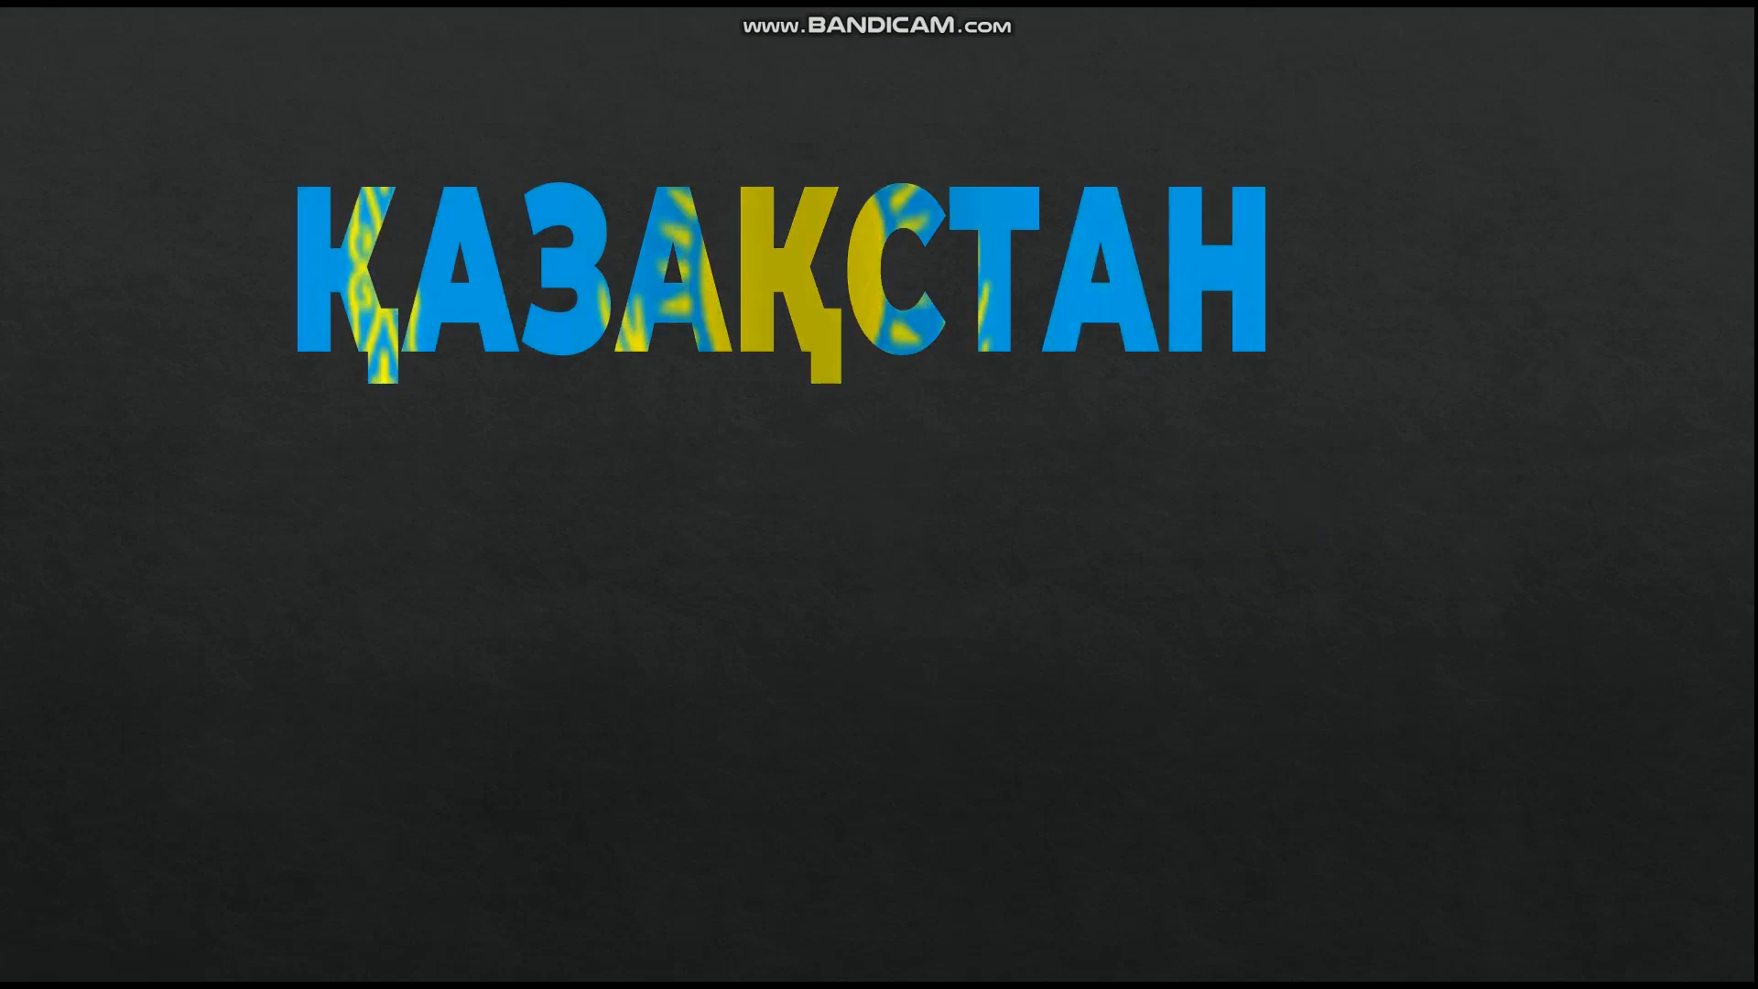
pyautogui.press('Escape')
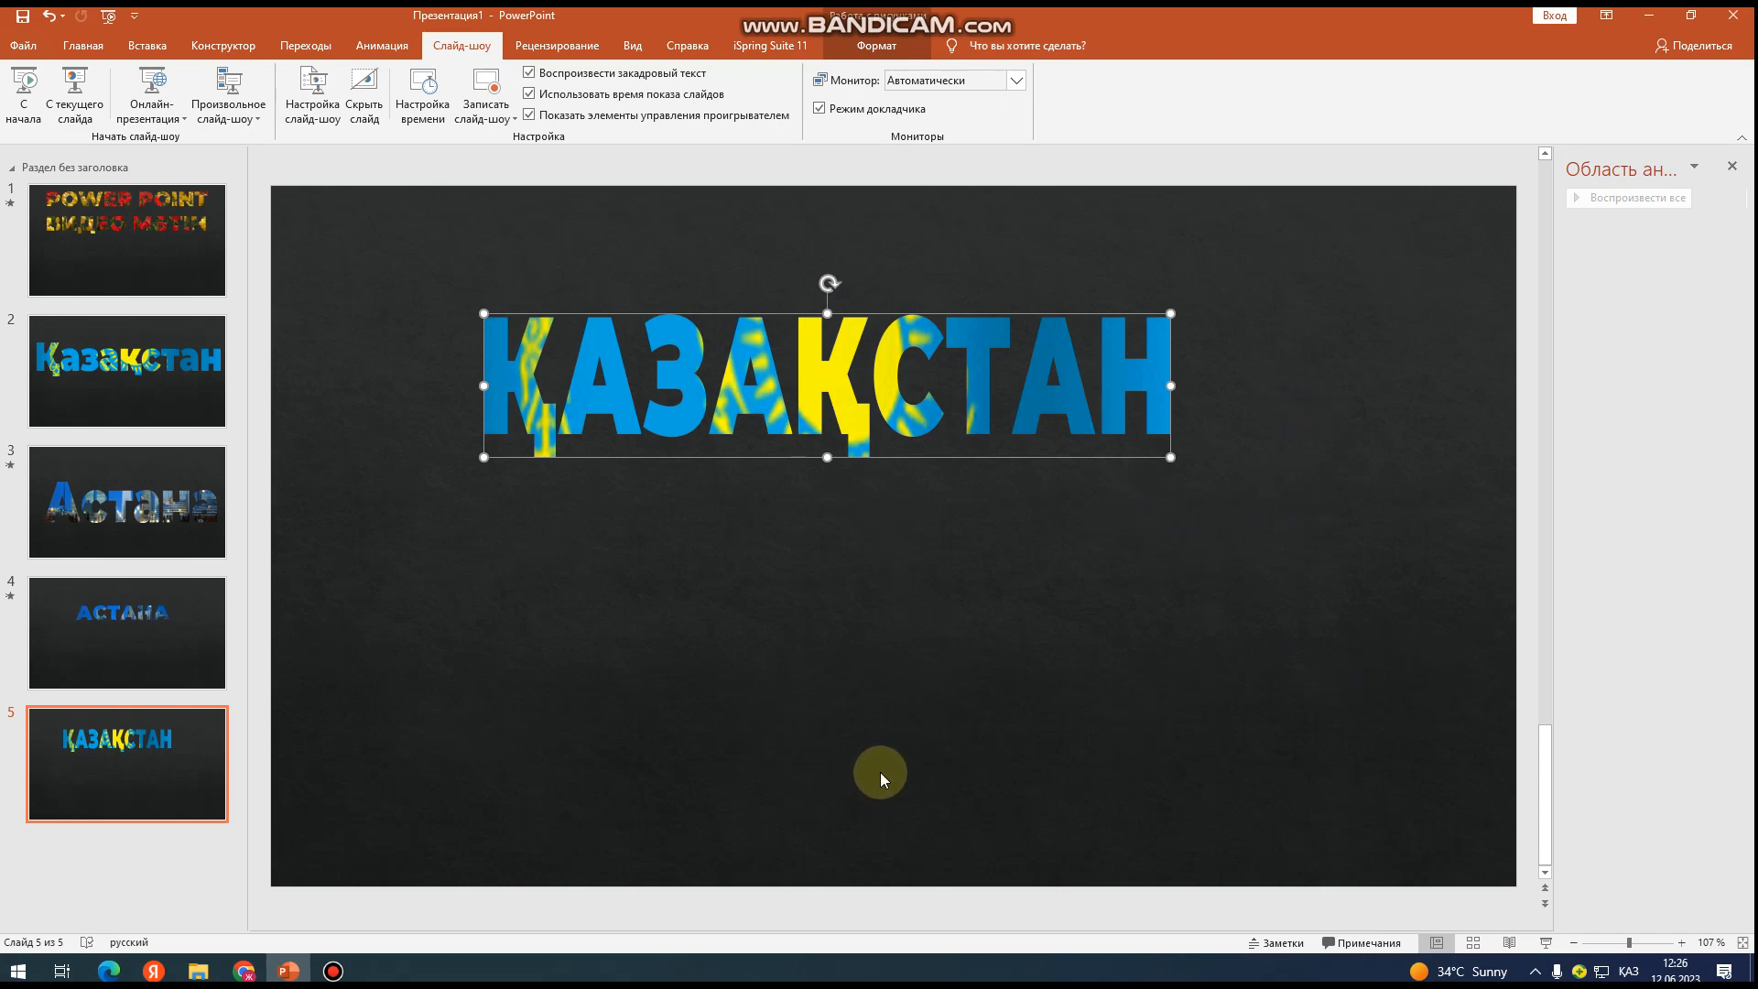
# - Enlarge the ҚАЗАҚСТАН lettering slightly from its lower-right corner and shift it a little downward
pyautogui.moveTo(1172, 456); pyautogui.dragTo(1209, 464)
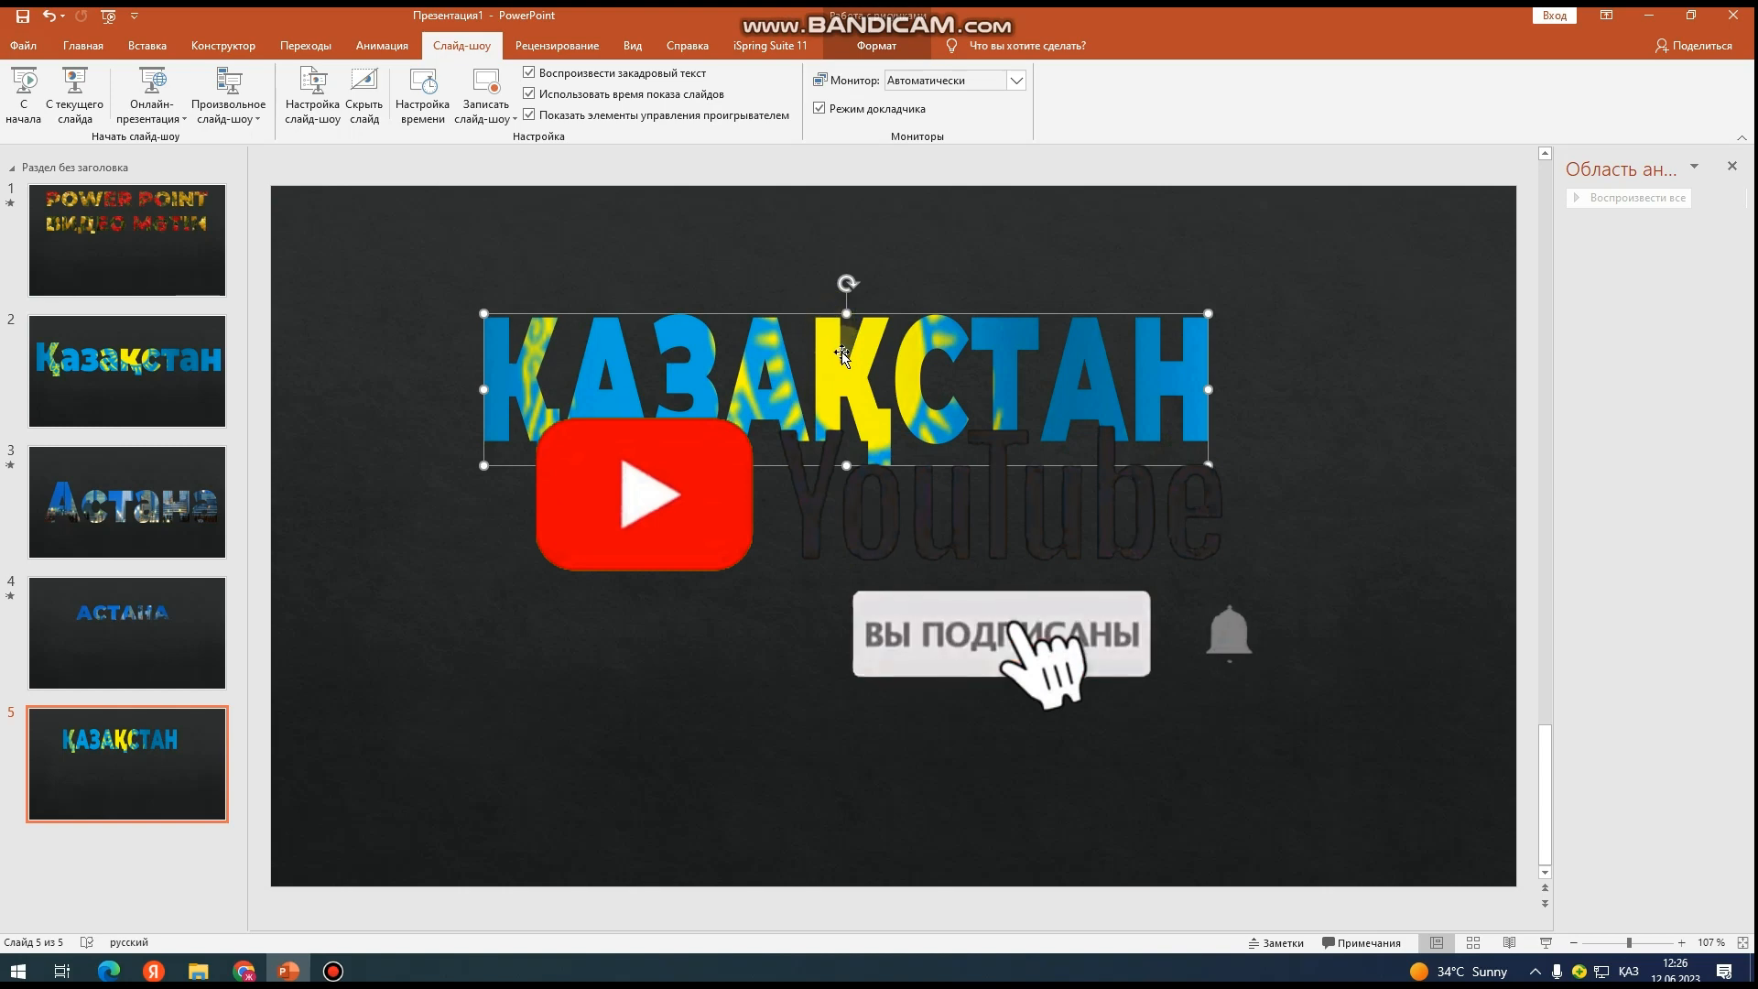
# - Review the picture-filled lettering on slides 3, 2, 1, 4 and 5
pyautogui.click(115, 499)
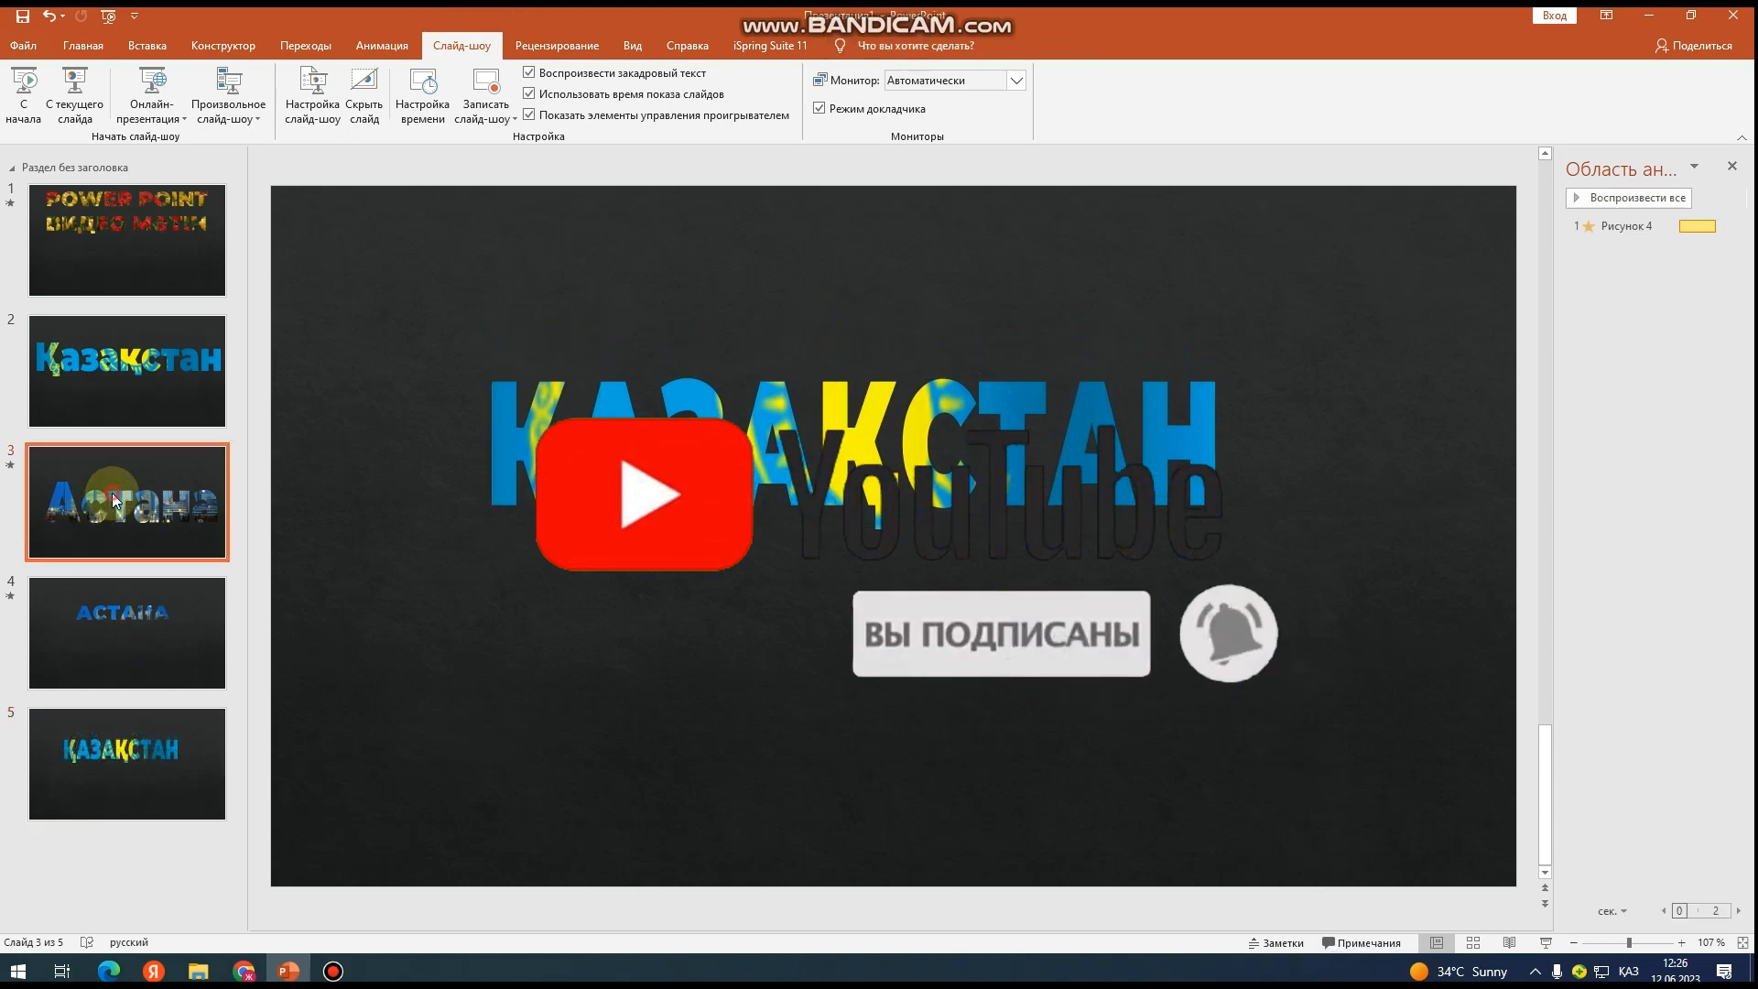
pyautogui.click(157, 405)
pyautogui.click(172, 271)
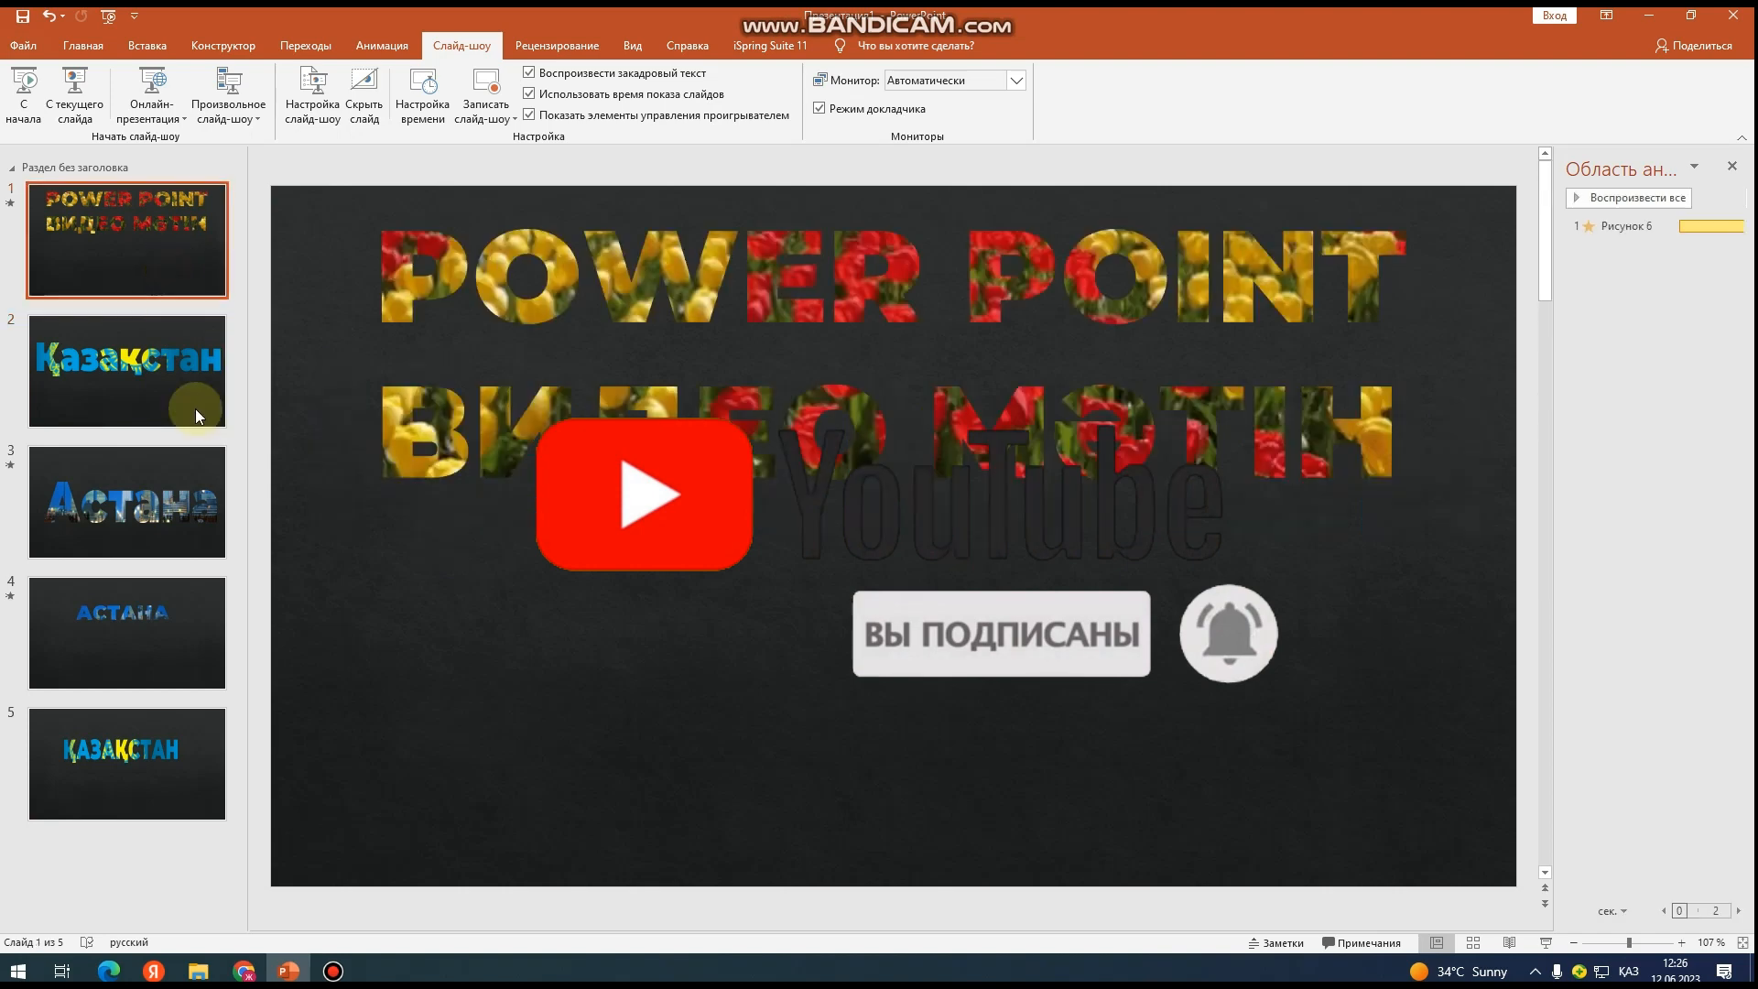
pyautogui.click(194, 640)
pyautogui.click(168, 765)
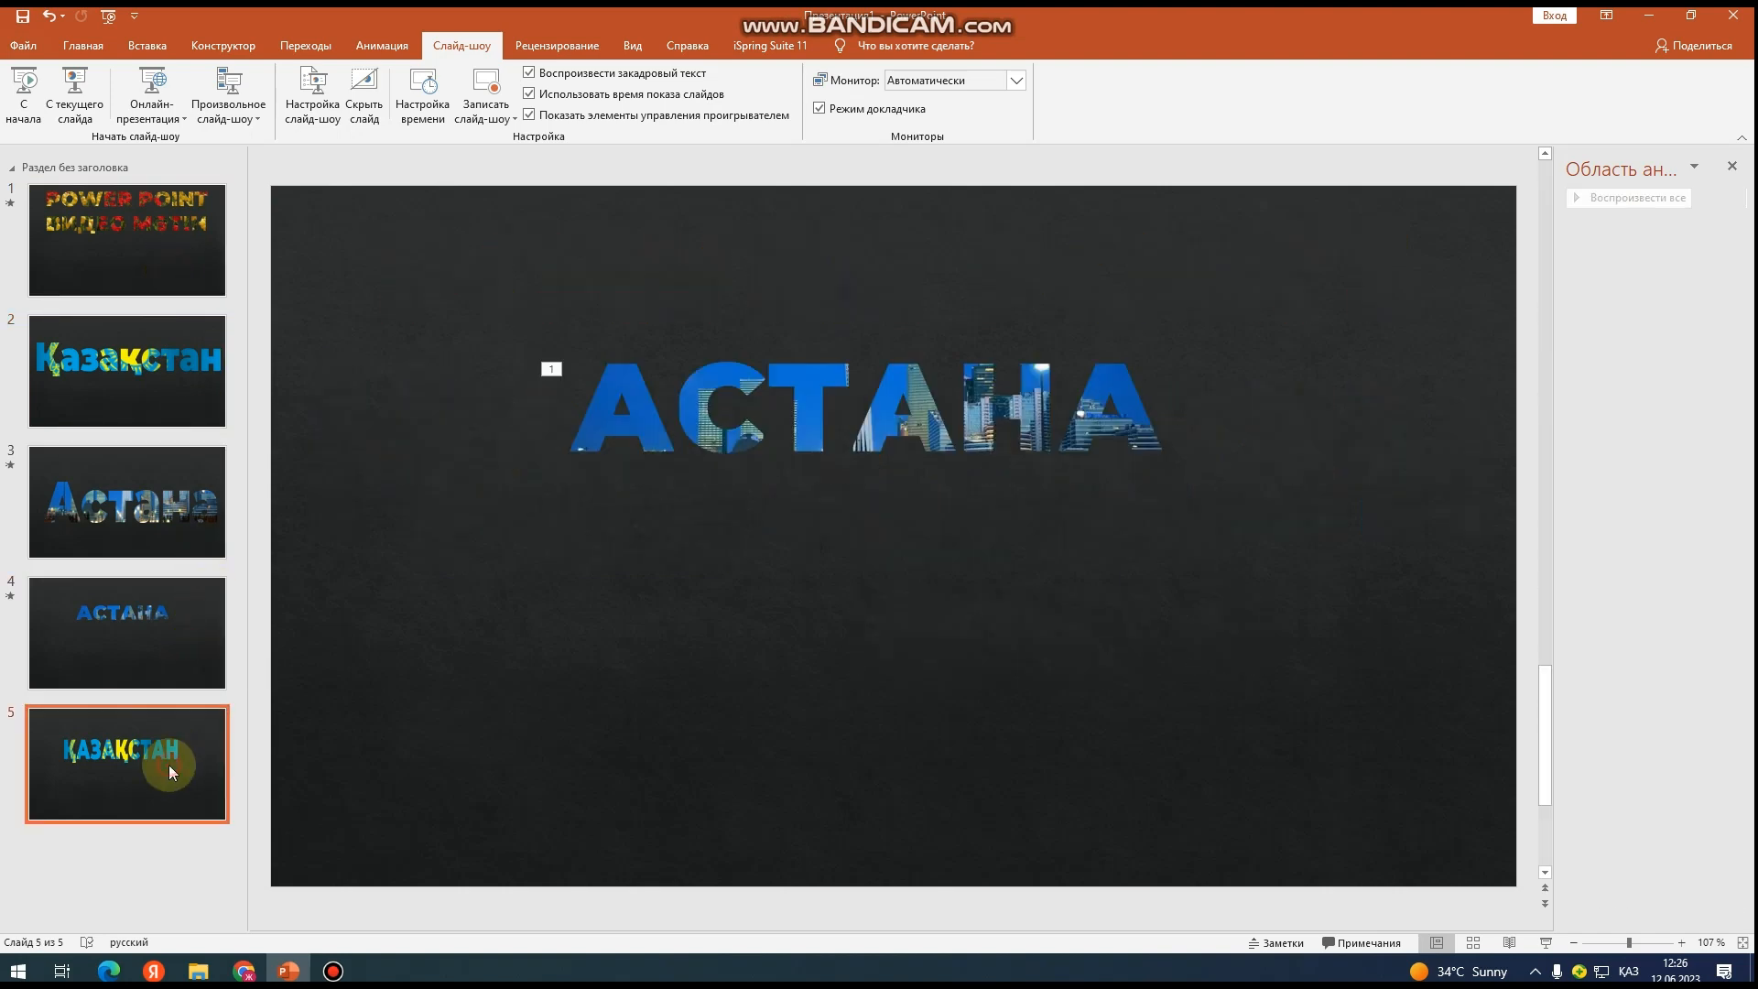